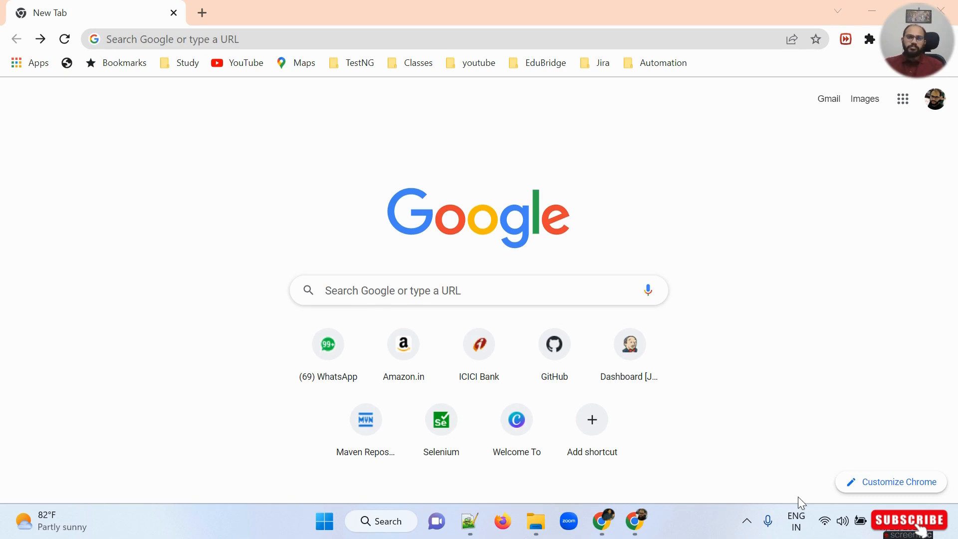
Search the web for "postgresql download" and open the Windows installers page on postgresql.org
left_click(342, 34)
type("p")
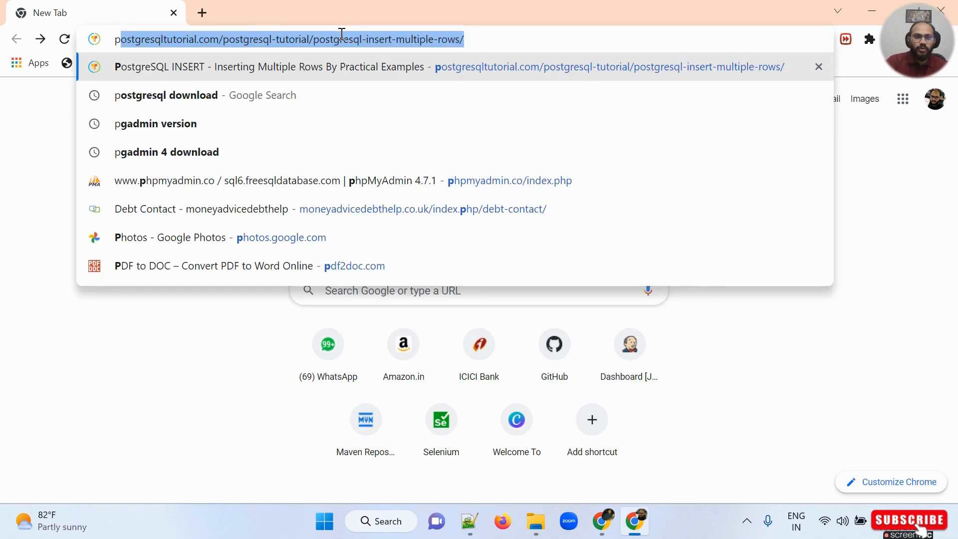
key("Down")
key("Return")
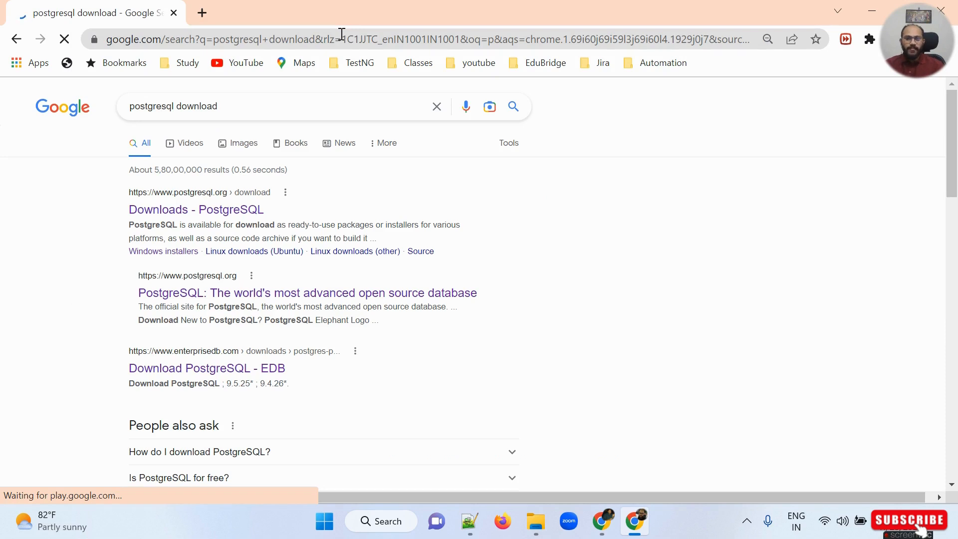
left_click(176, 216)
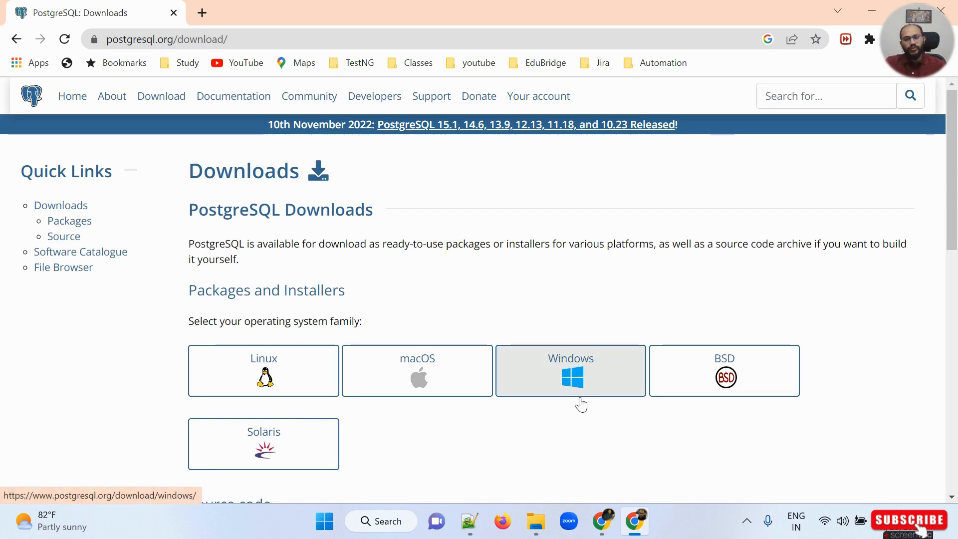
left_click(568, 378)
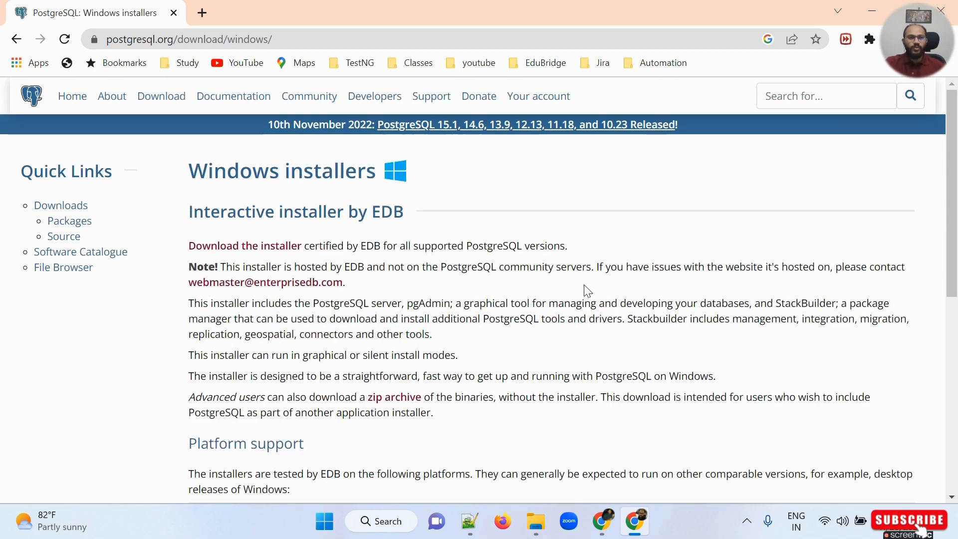
Review the PostgreSQL platform support table and open EDB's installer download page with its list of versions
scroll(459, 279, "down", 4)
scroll(460, 279, "down", 2)
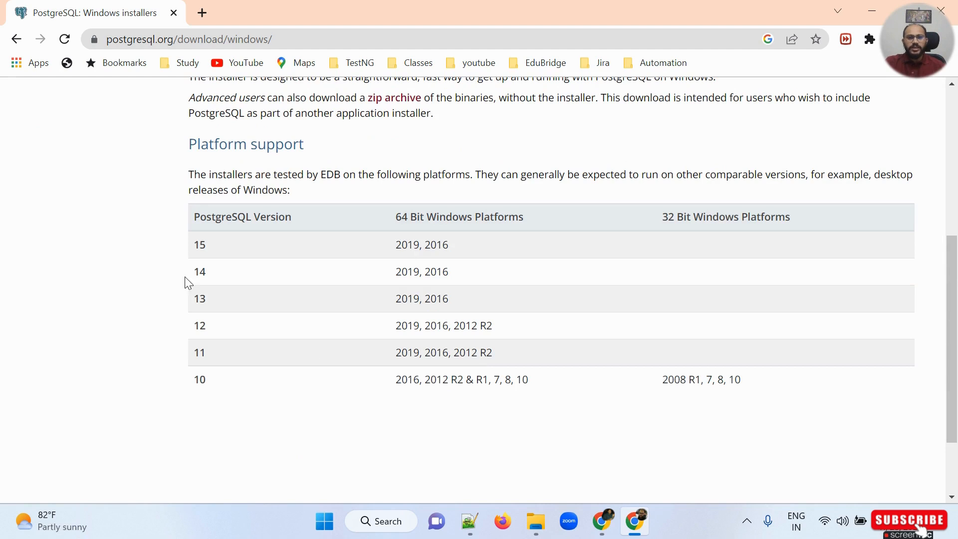
left_click_drag(212, 257, 582, 408)
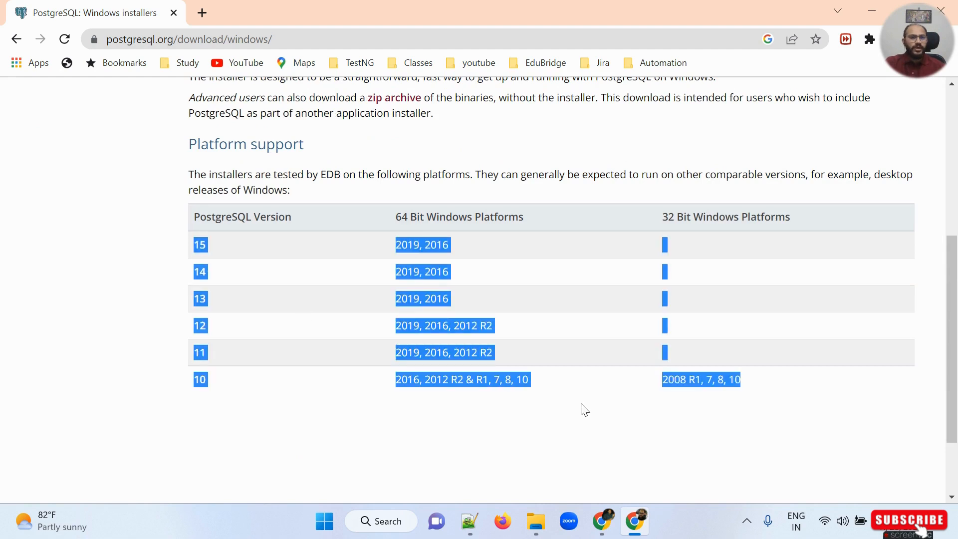
left_click(362, 438)
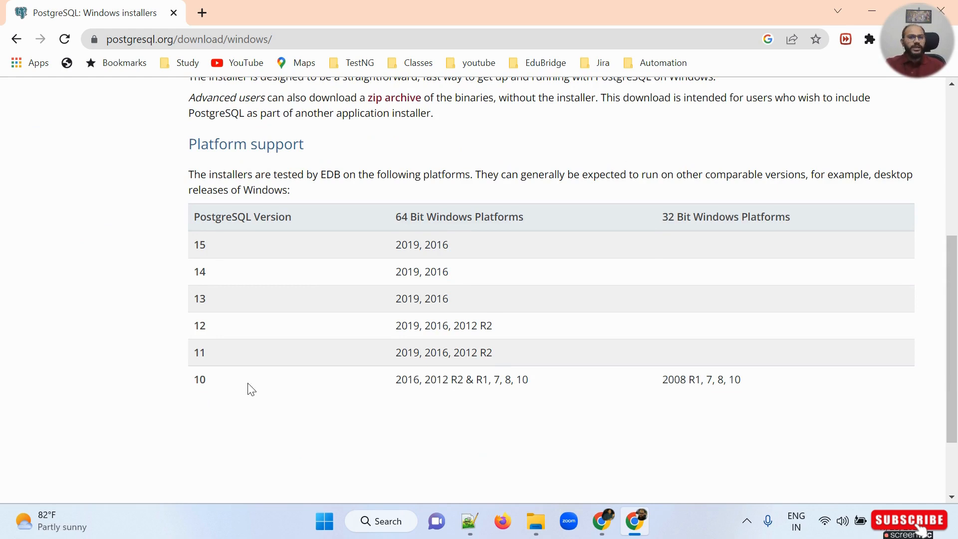
scroll(232, 292, "up", 1)
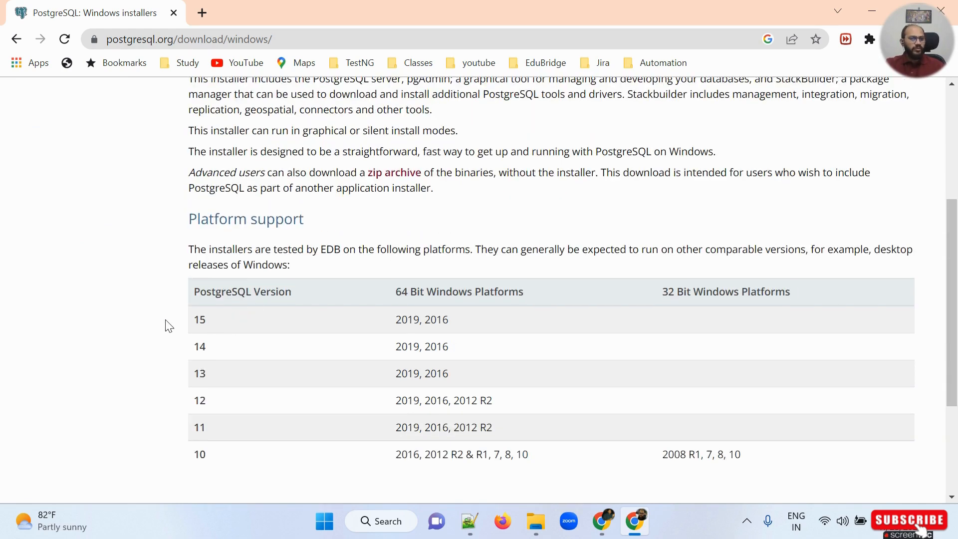
left_click_drag(167, 325, 306, 293)
scroll(300, 290, "up", 2)
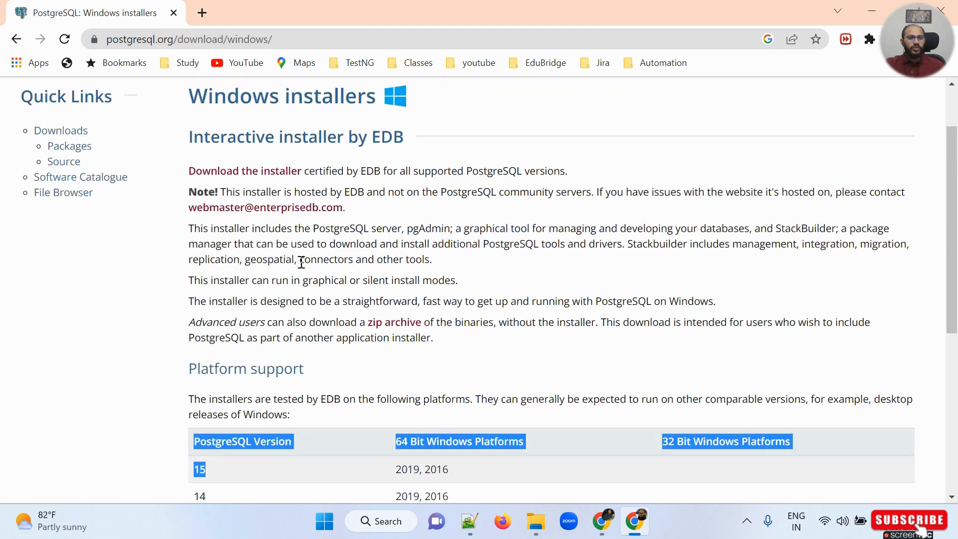
left_click(252, 172)
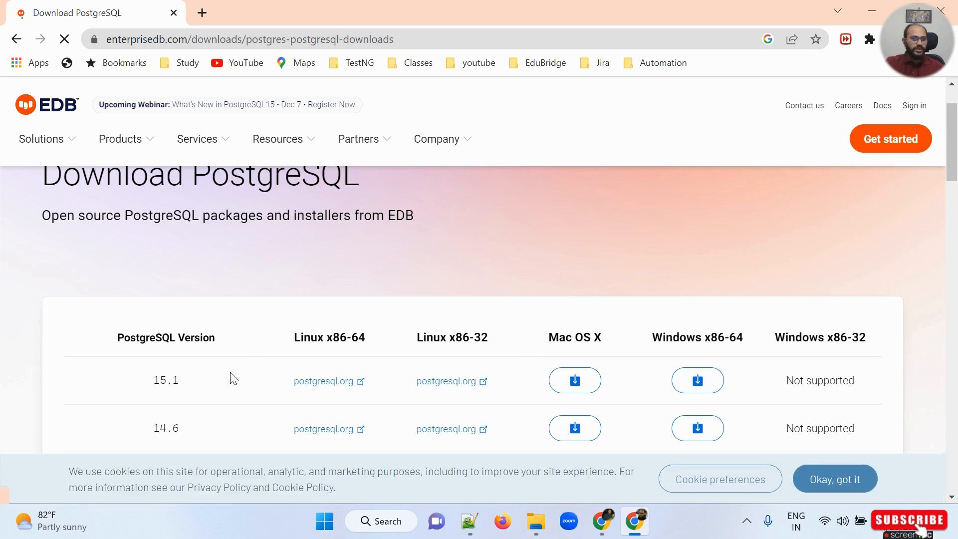
scroll(230, 378, "down", 3)
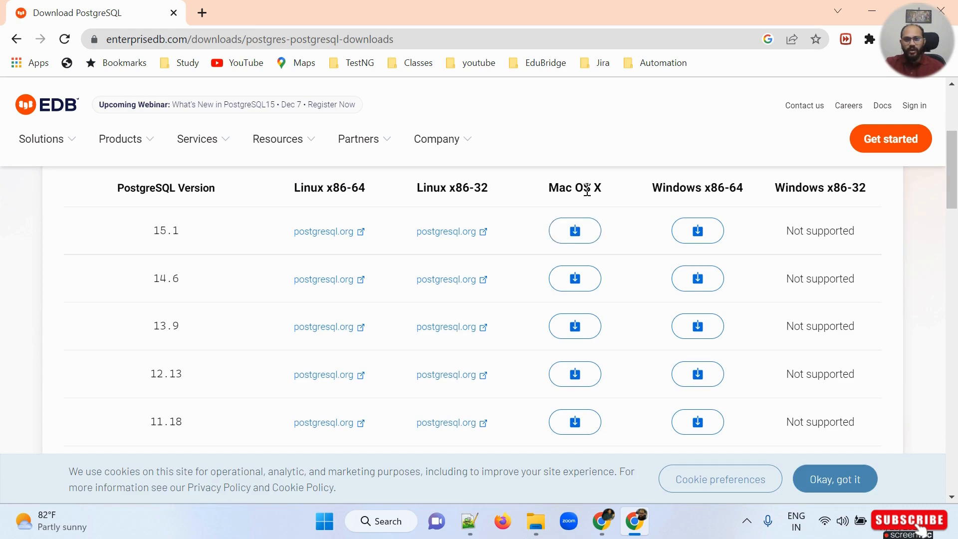
left_click(584, 233)
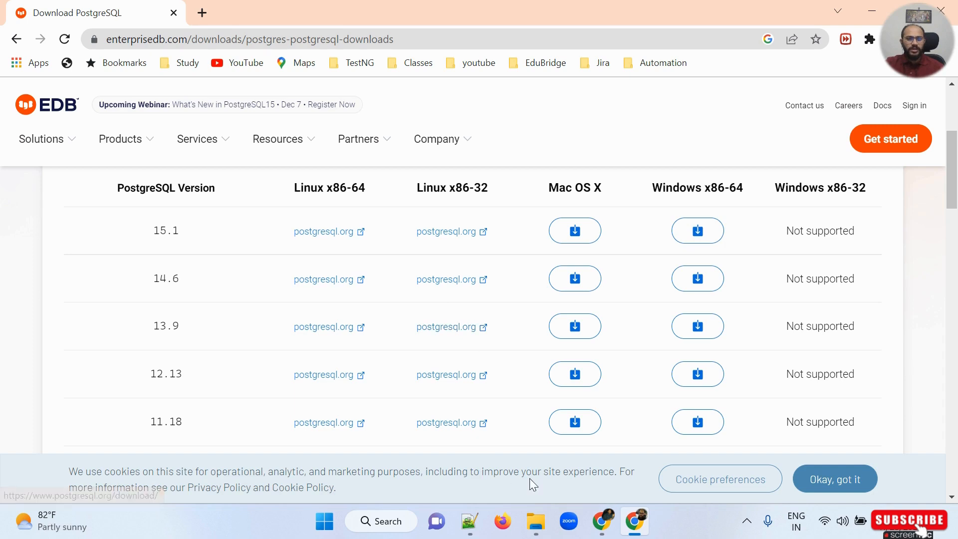
Launch the postgresql-15.1-1-windows-x64 installer from the Downloads folder and bring its setup wizard into view
left_click(536, 522)
left_click(197, 160)
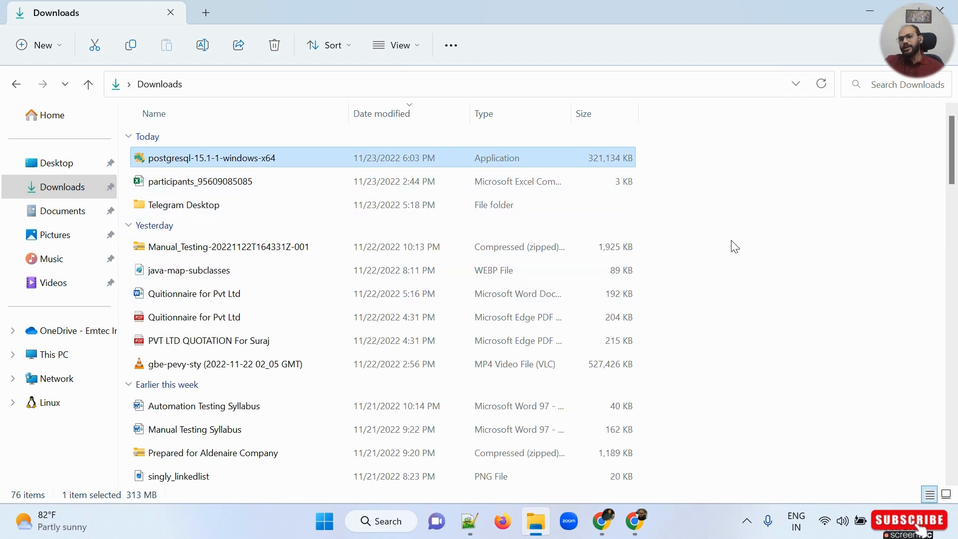
double_click(257, 158)
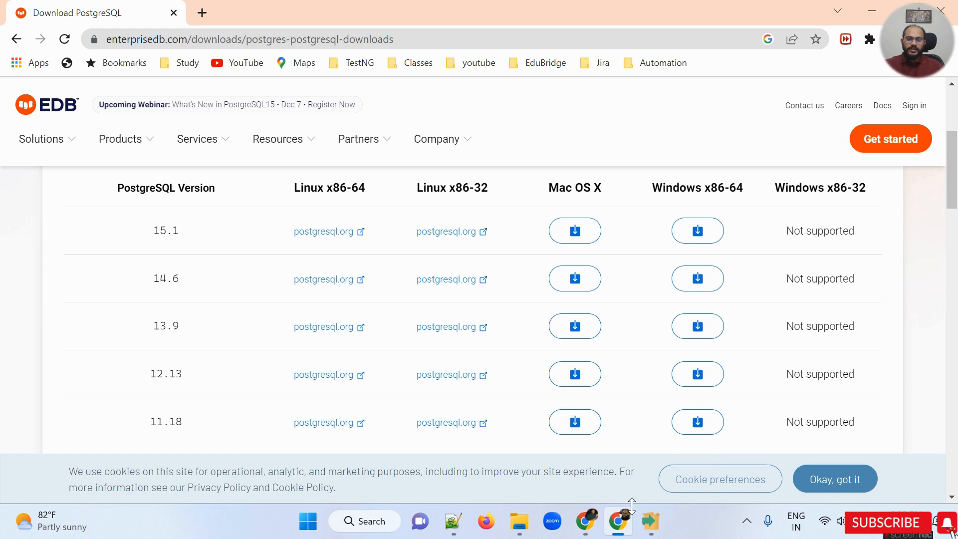
left_click(649, 522)
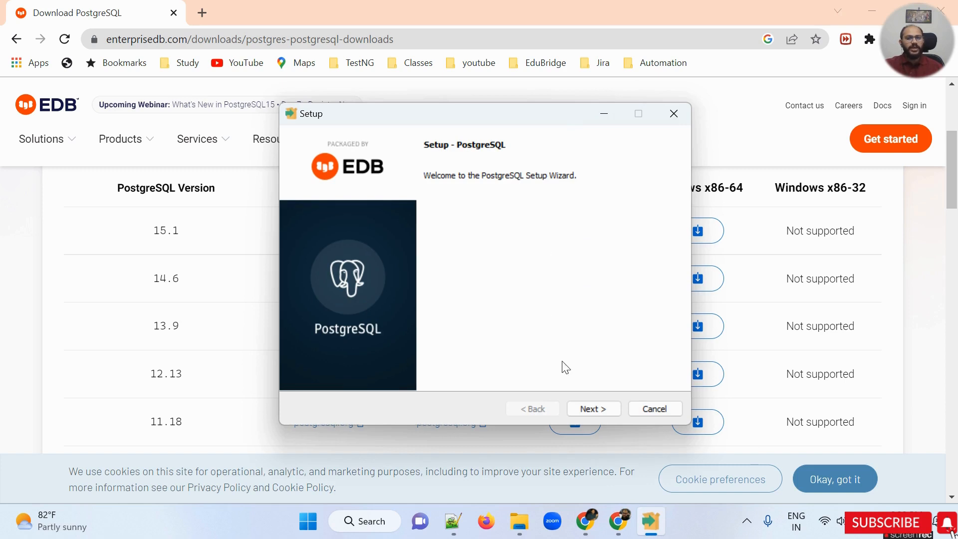
Accept the default installation and data directories in the setup wizard and exclude Stack Builder from the components
left_click(593, 410)
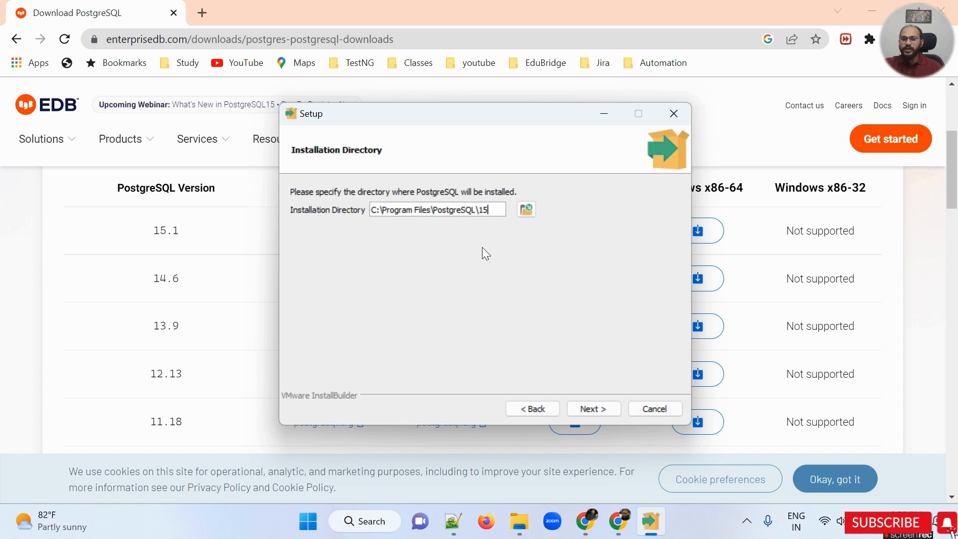
left_click(587, 413)
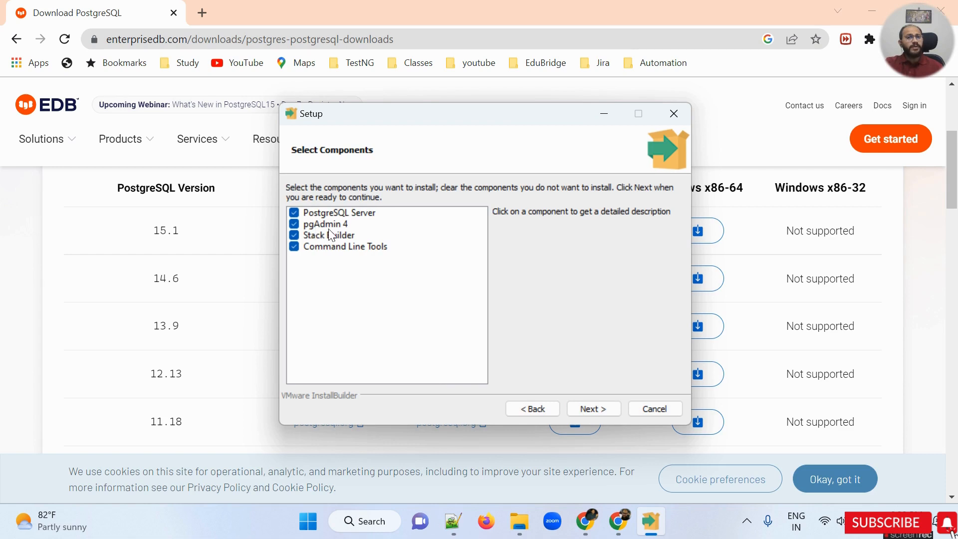
left_click(294, 236)
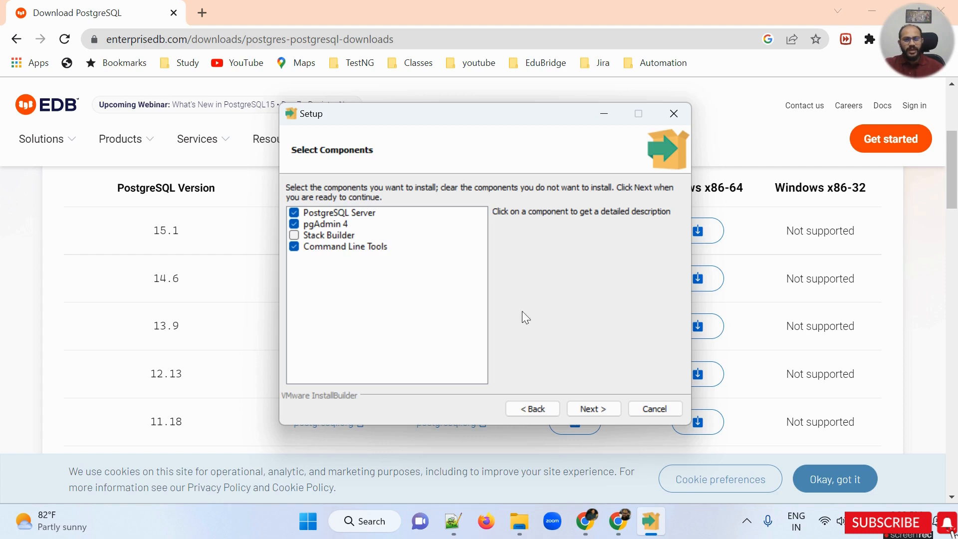
left_click(591, 413)
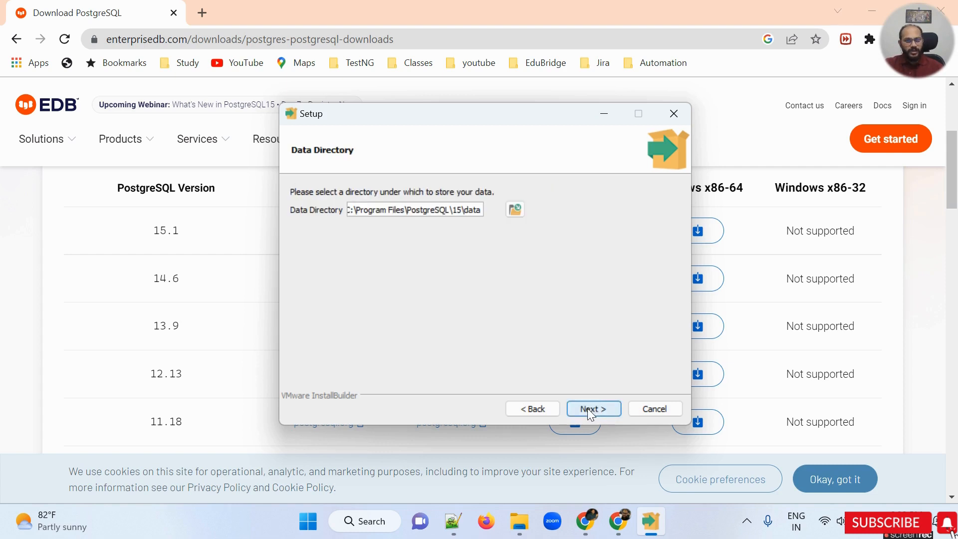
left_click(591, 412)
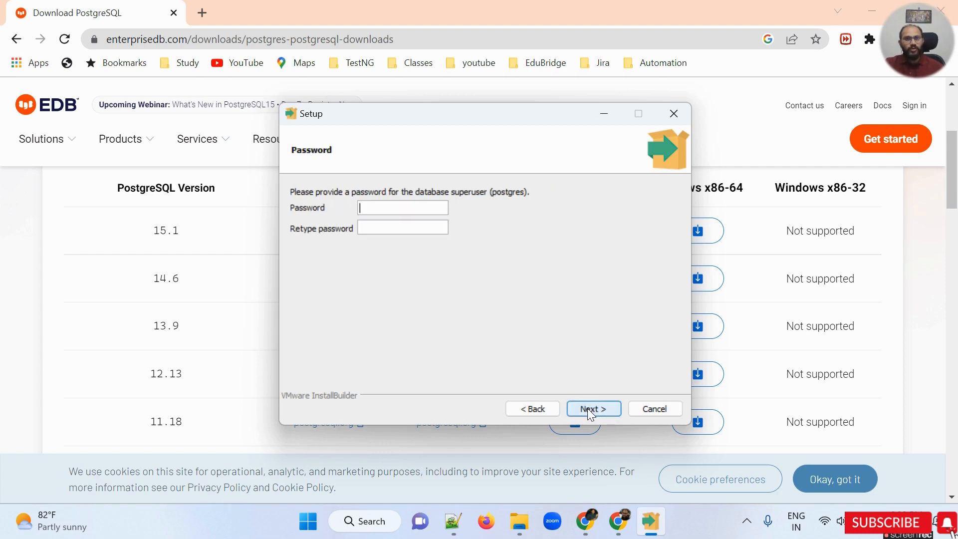
Enter and retype the password for the database superuser, and continue to the port settings
left_click(412, 210)
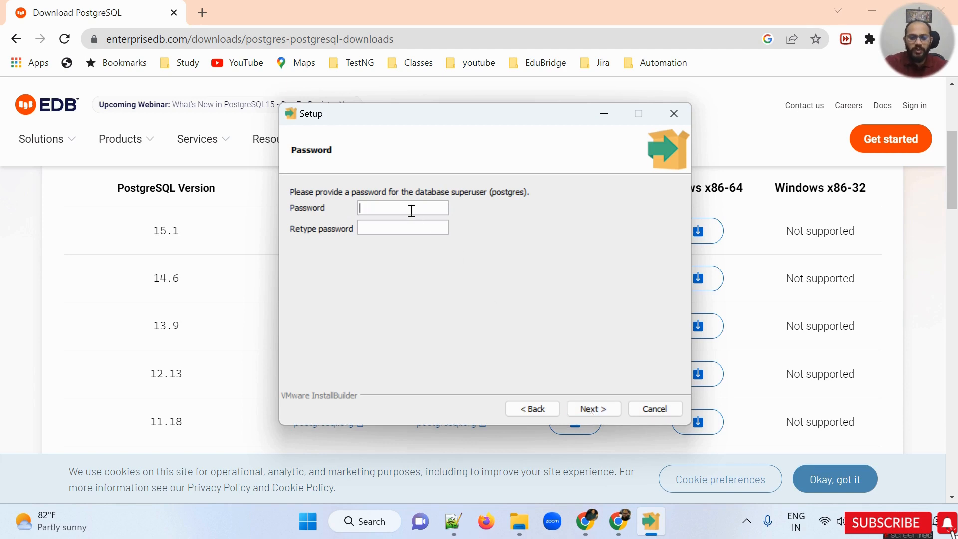
type("•••••••")
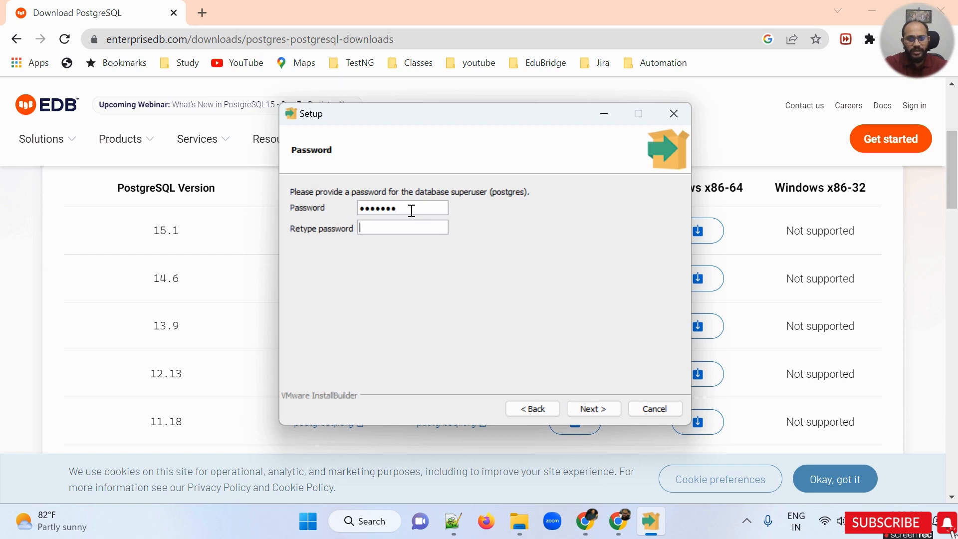
type("•••••••")
left_click(594, 409)
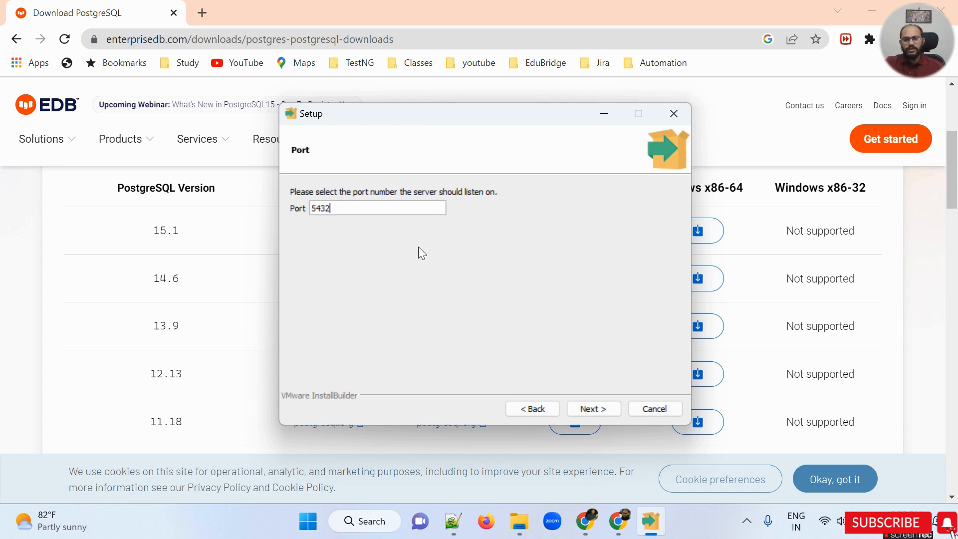
Keep port 5432 and the default locale, run the PostgreSQL installation, and finish the setup wizard
left_click(595, 412)
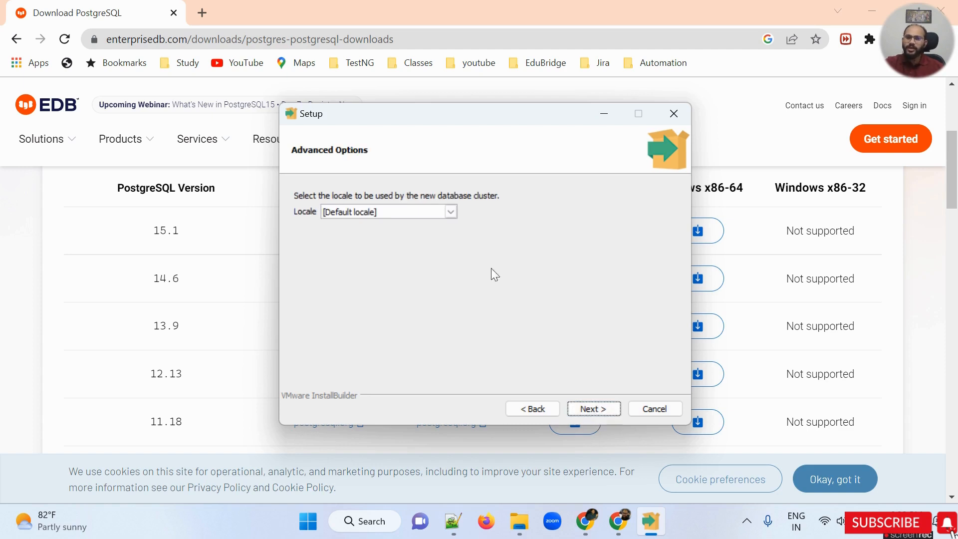
left_click(451, 212)
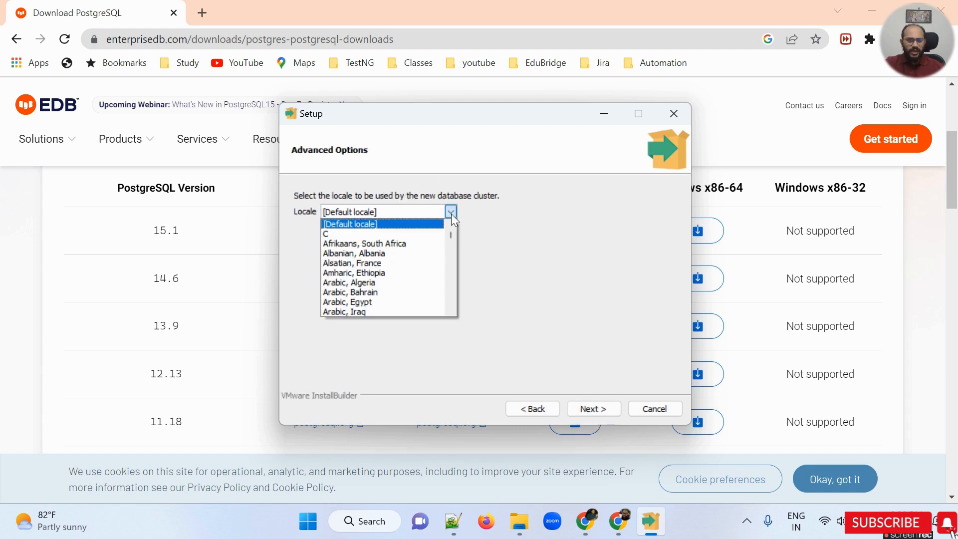
left_click(548, 235)
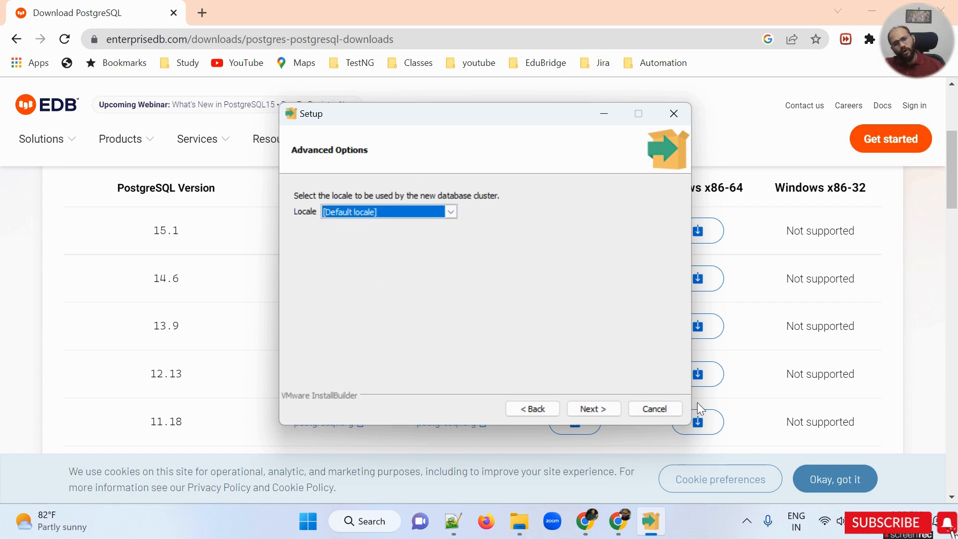
left_click(599, 411)
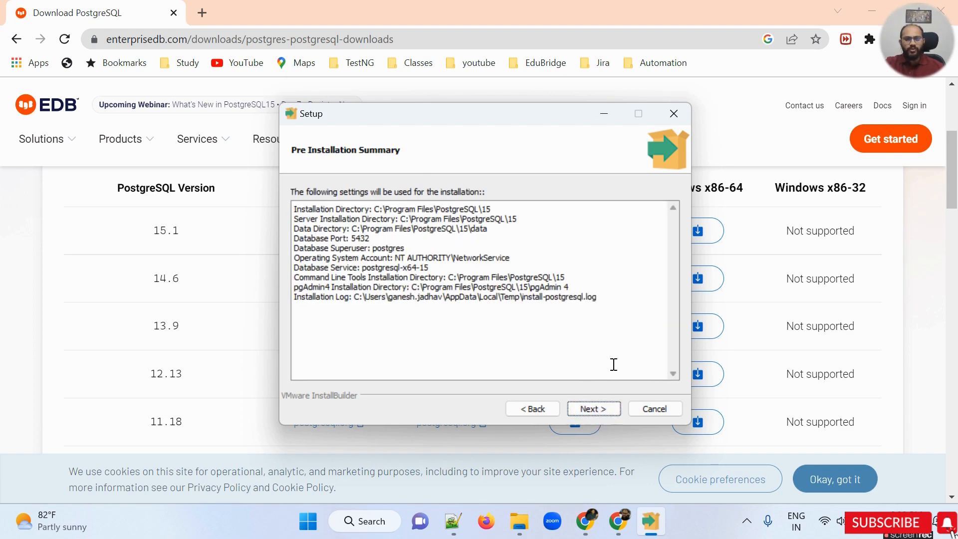
left_click(610, 410)
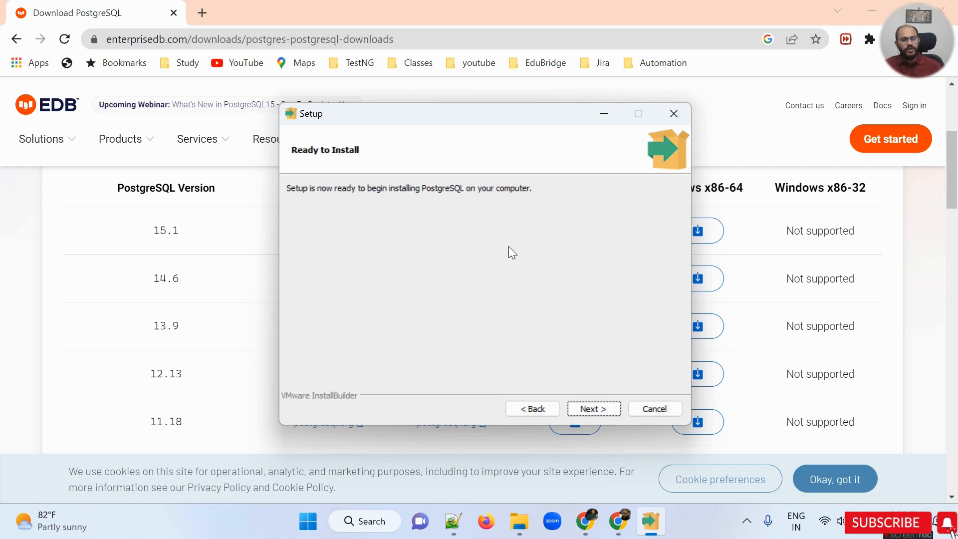
left_click(579, 411)
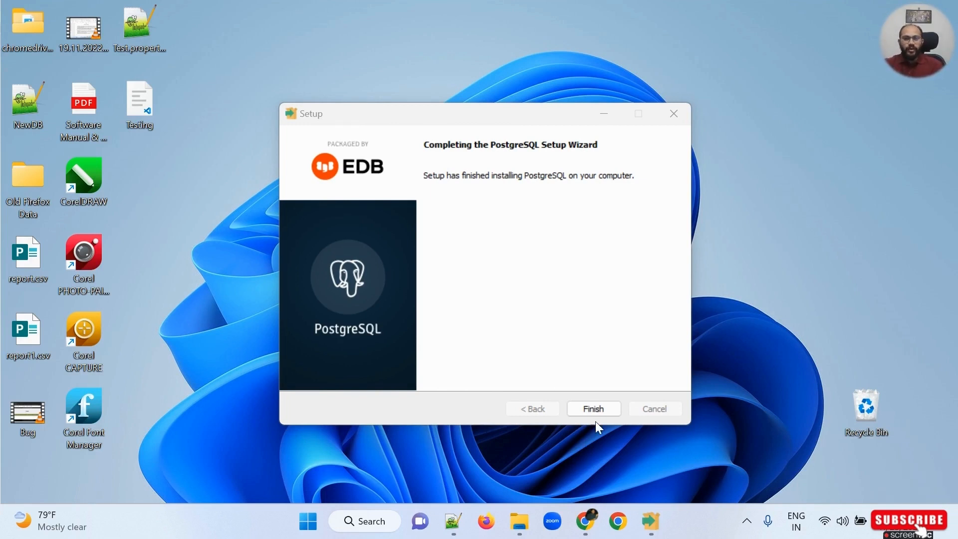
left_click(603, 410)
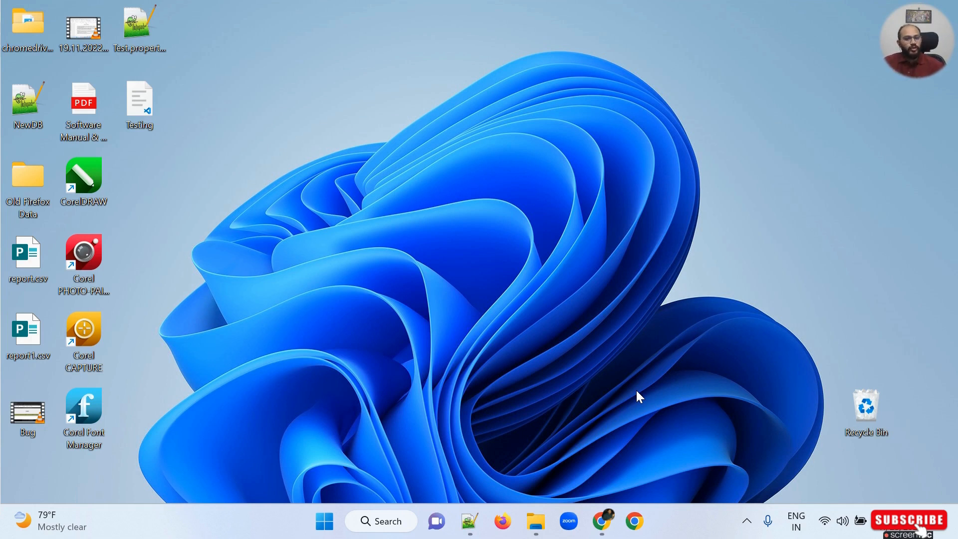
Search Windows for "pga" and launch the pgAdmin 4 app
key("super")
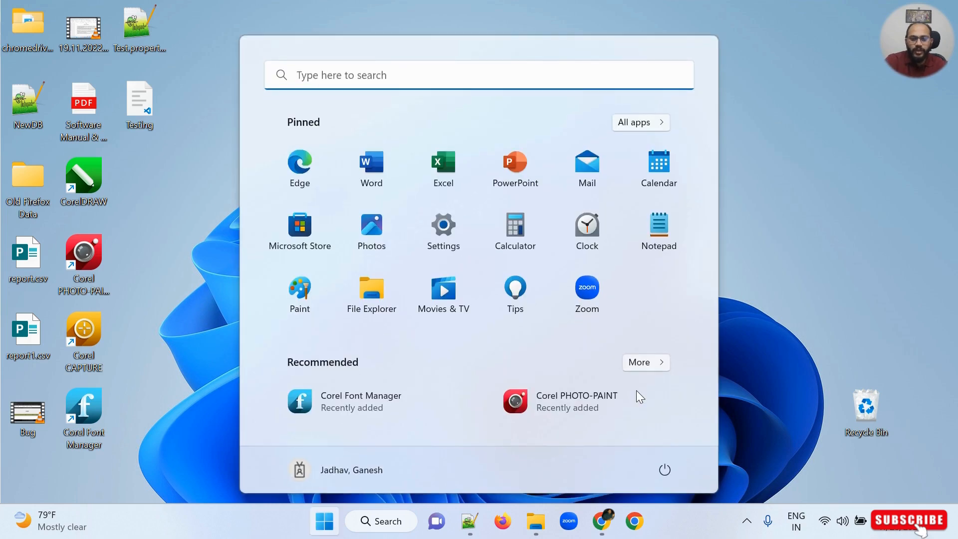
type("post")
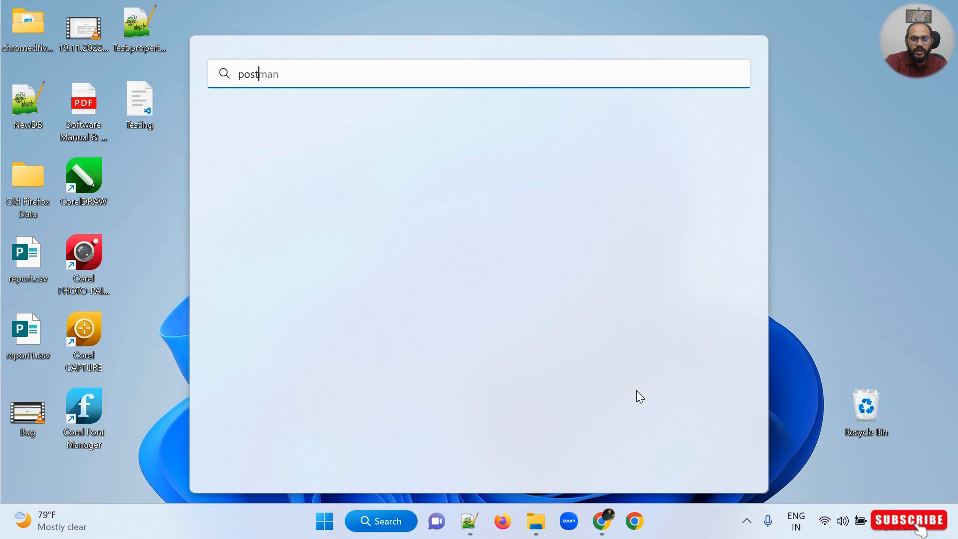
key("BackSpace")
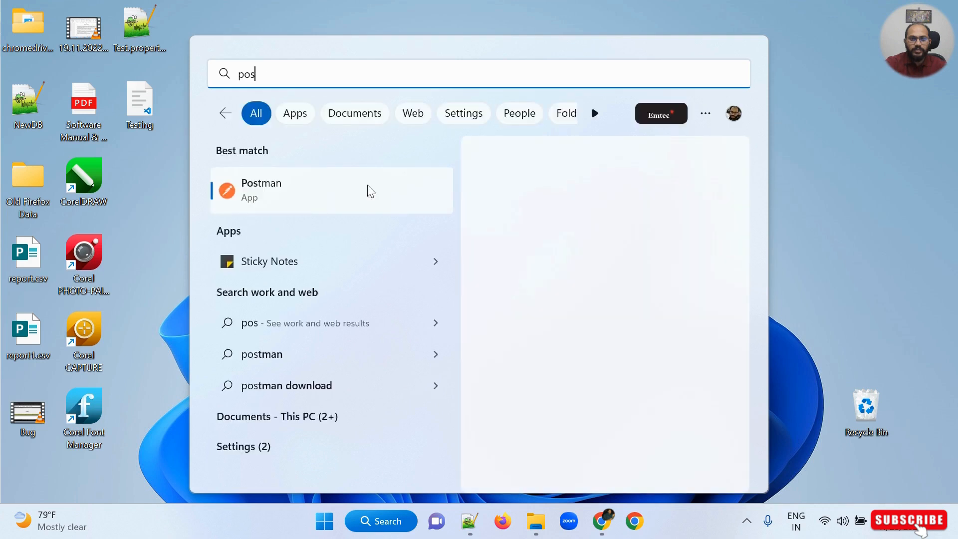
key("BackSpace")
key("BackSpace")
type("ga")
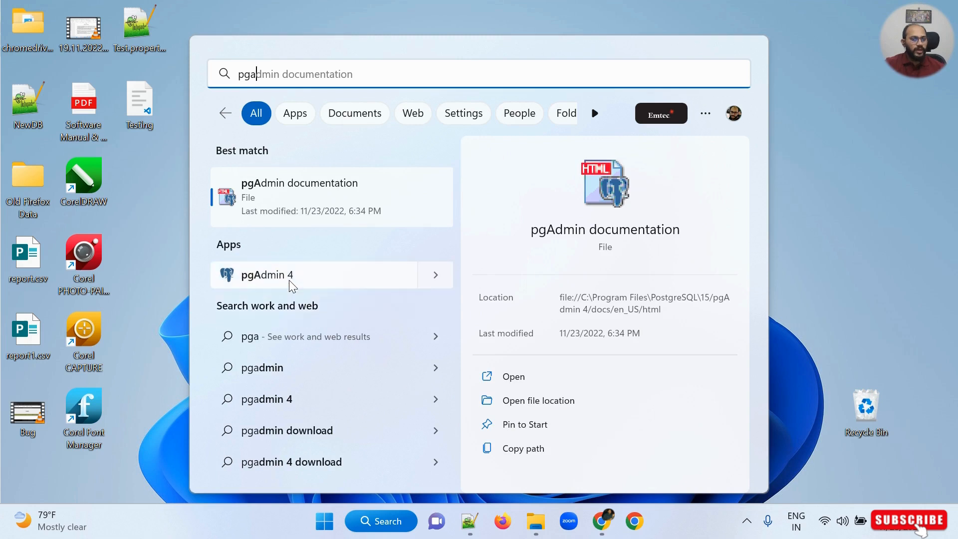
left_click(290, 281)
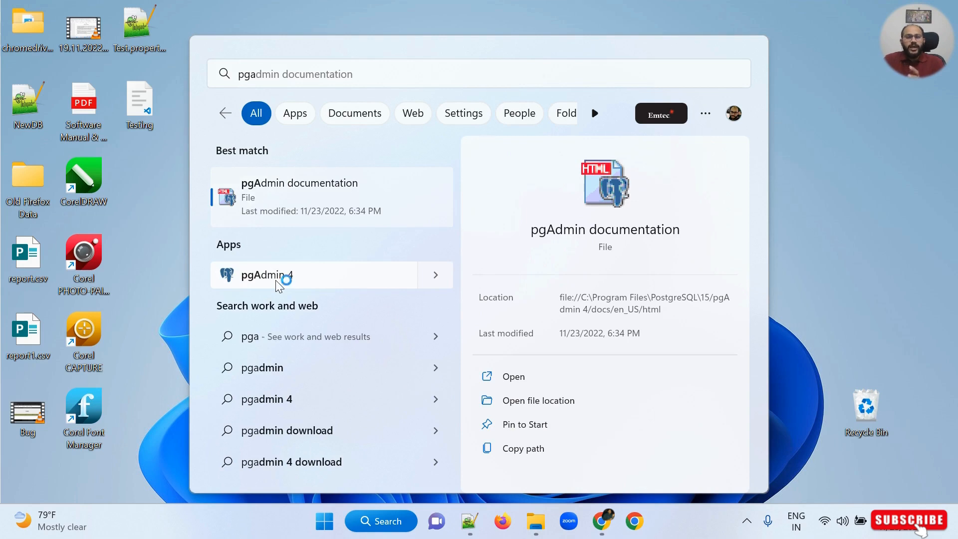
Open pgAdmin 4 from the search results
left_click(277, 285)
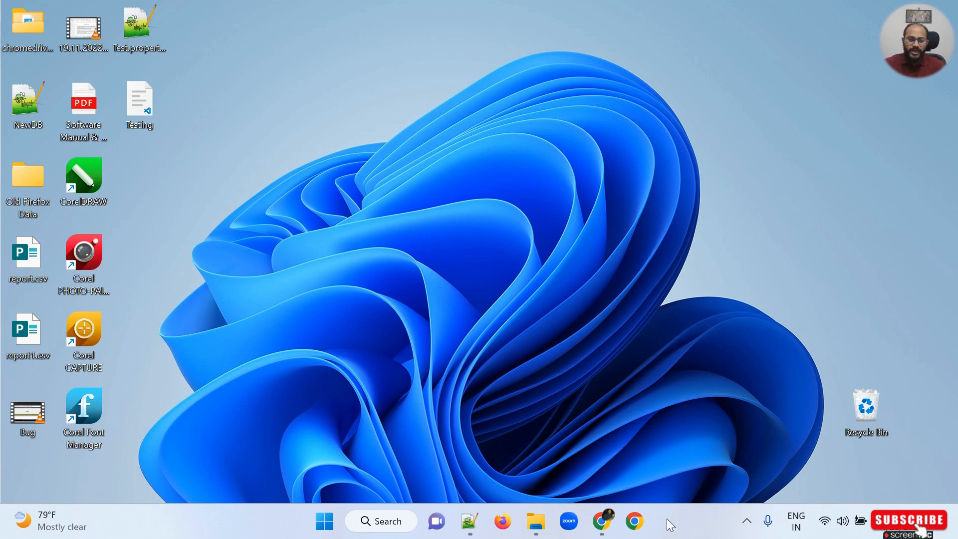
Search Windows for "services", open the Services app and select the postgresql-x64-15 service to check its status
key("super")
type("ser")
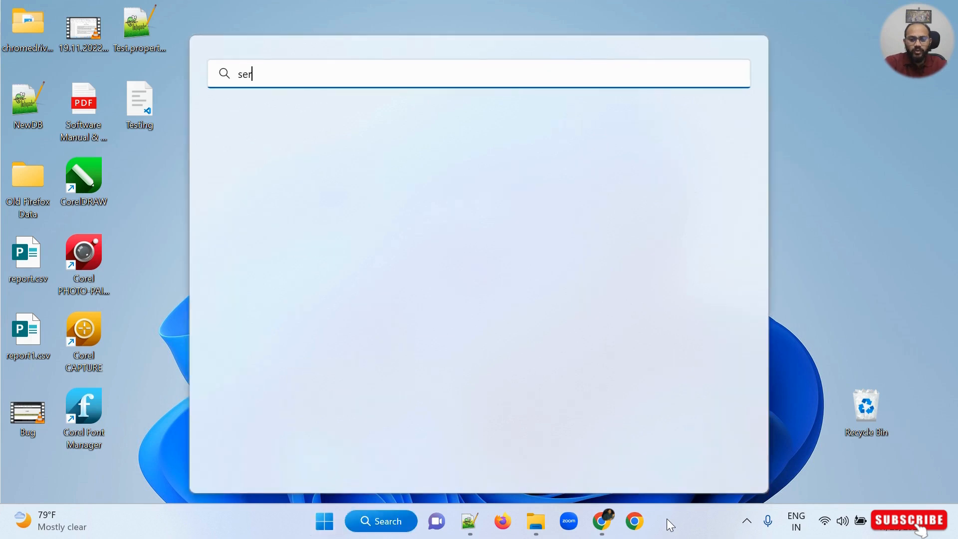
type("vices")
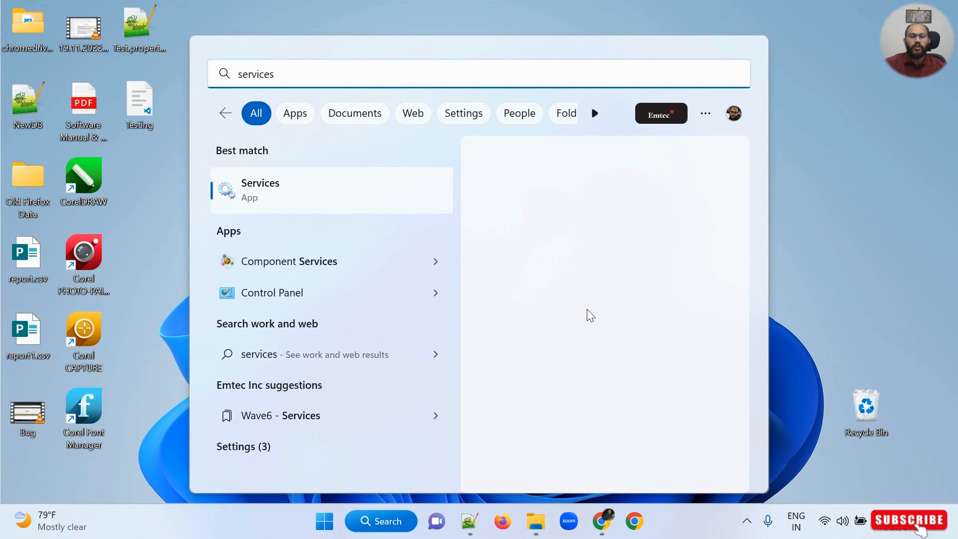
key("Return")
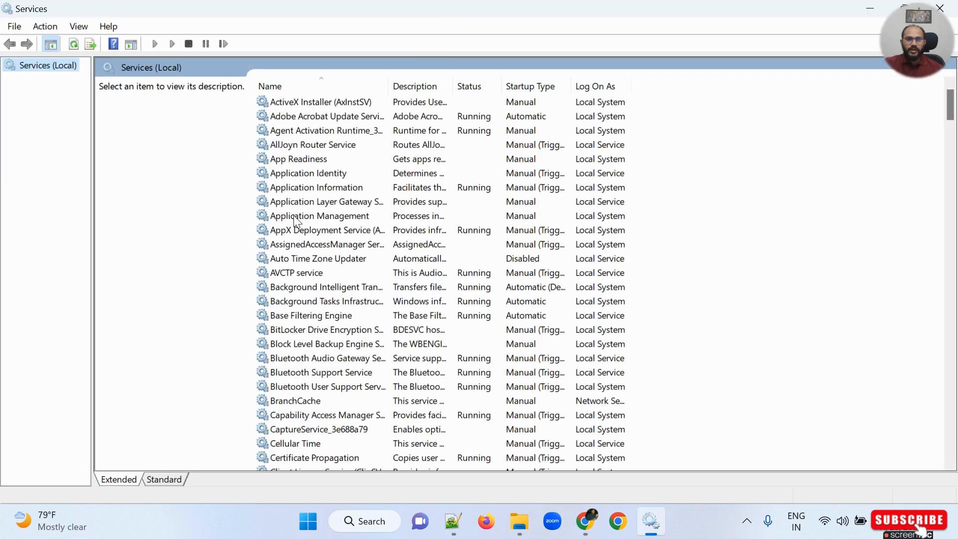
left_click(296, 218)
type("po")
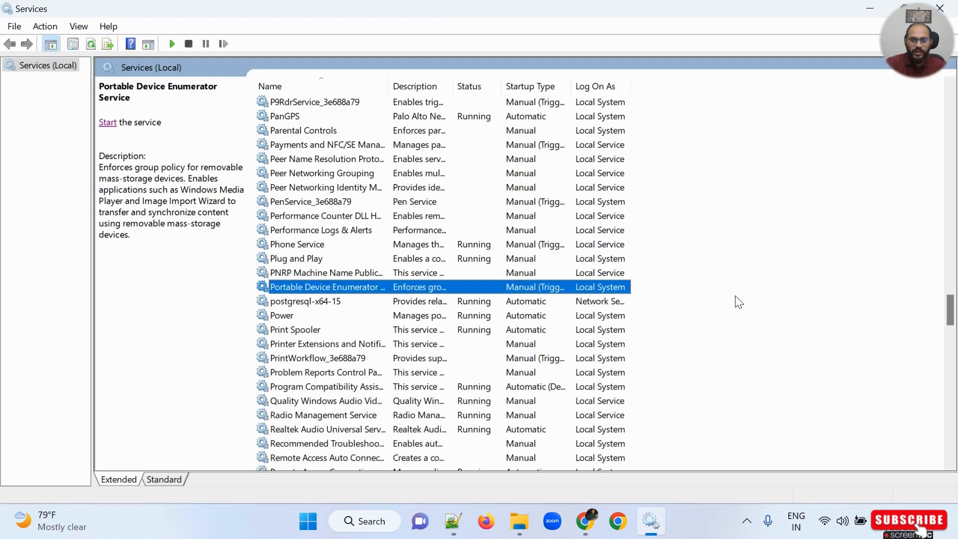
key("Down")
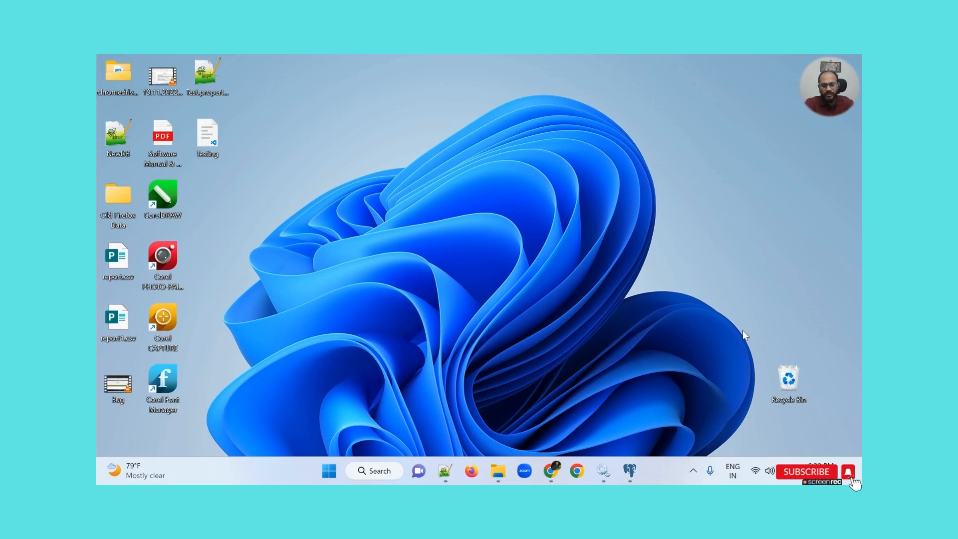
Search Windows for "pgadmin" and for "sql" to check that pgAdmin 4 and SQL Shell are installed
key("super")
type("p")
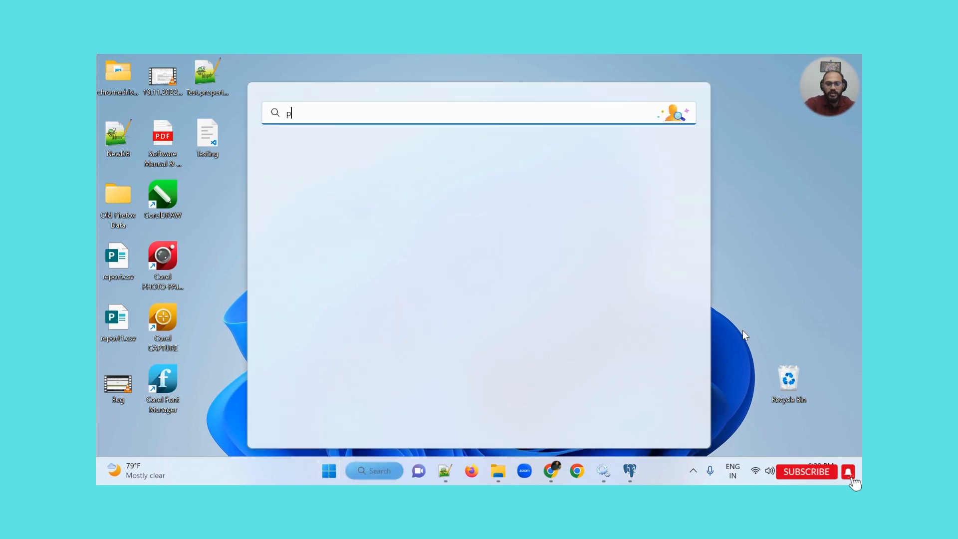
type("gadmin")
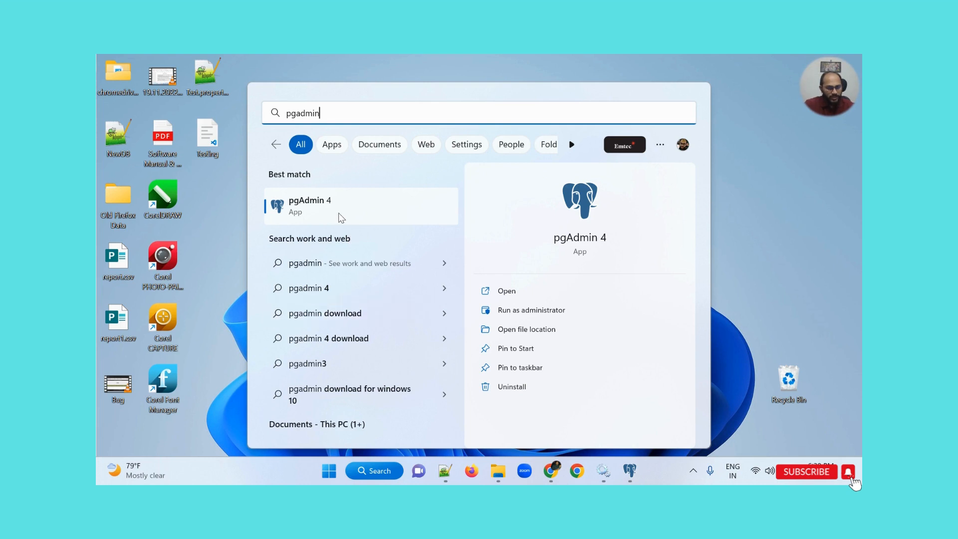
key("ctrl+a")
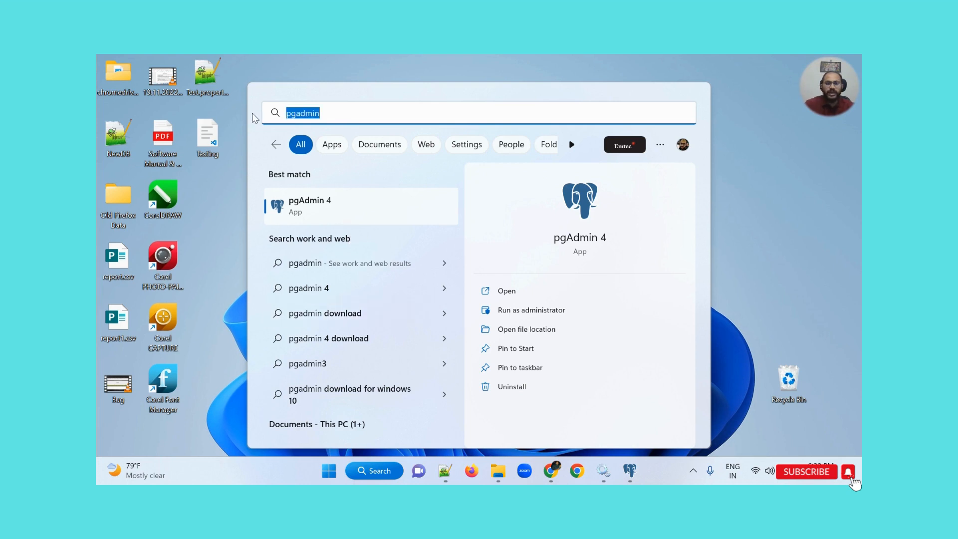
key("BackSpace")
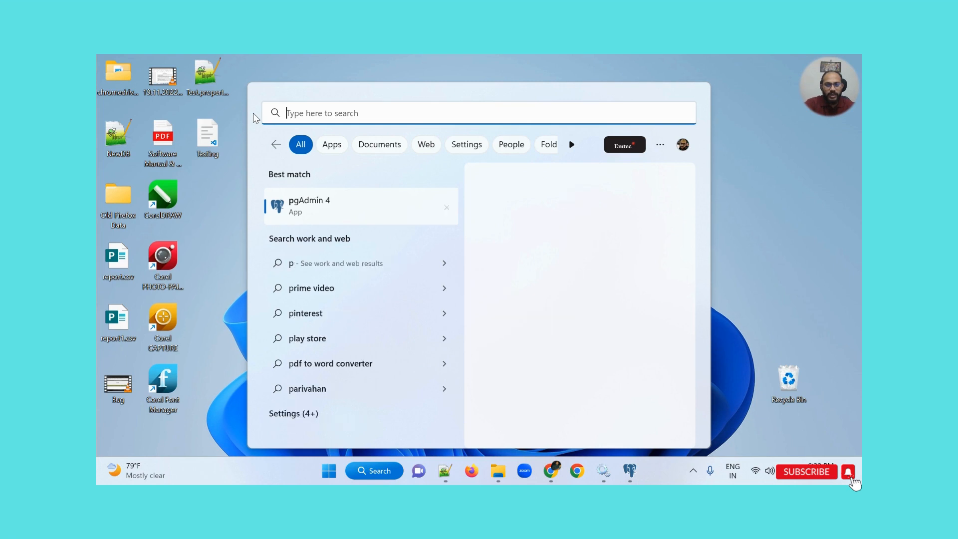
type("sql")
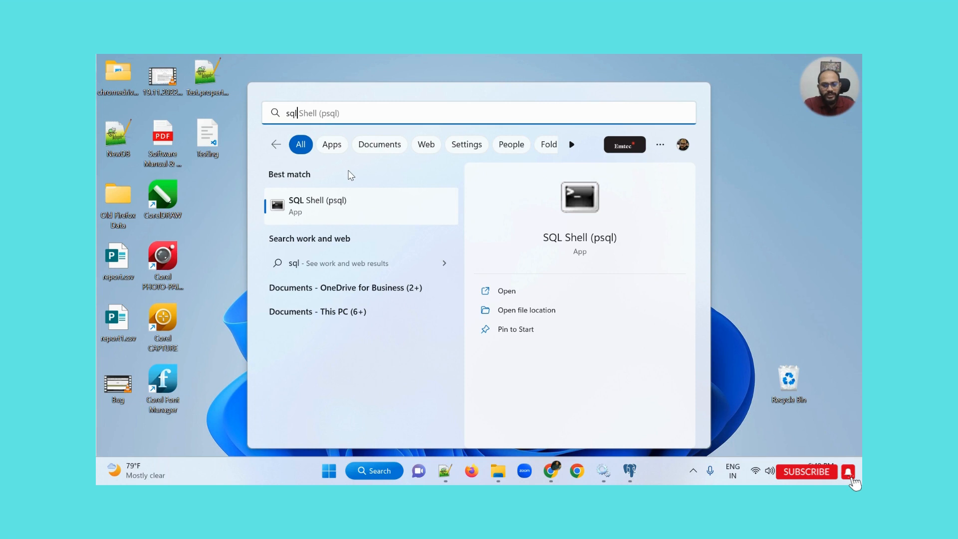
Reopen the Services app, check the status of the postgresql-x64-15 service, and minimize the window
key("super")
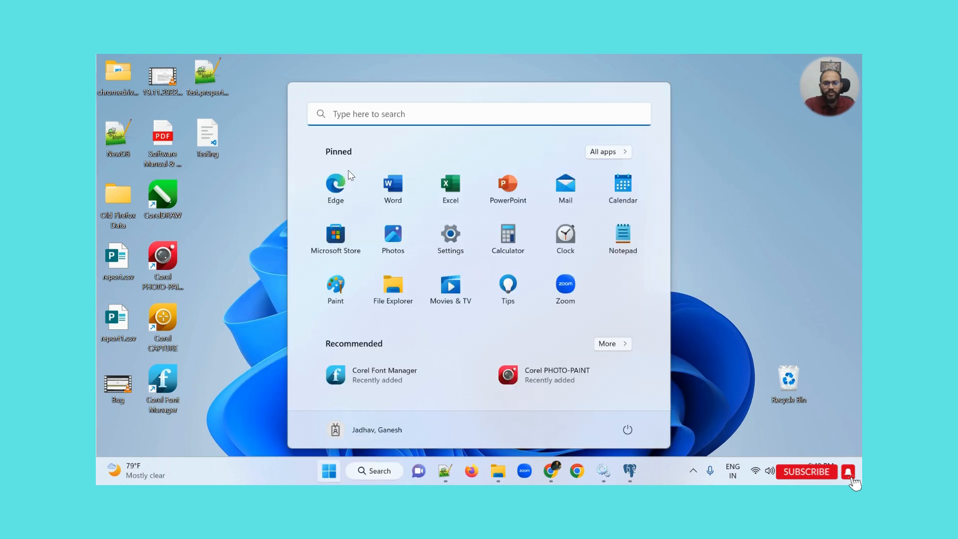
type("ser")
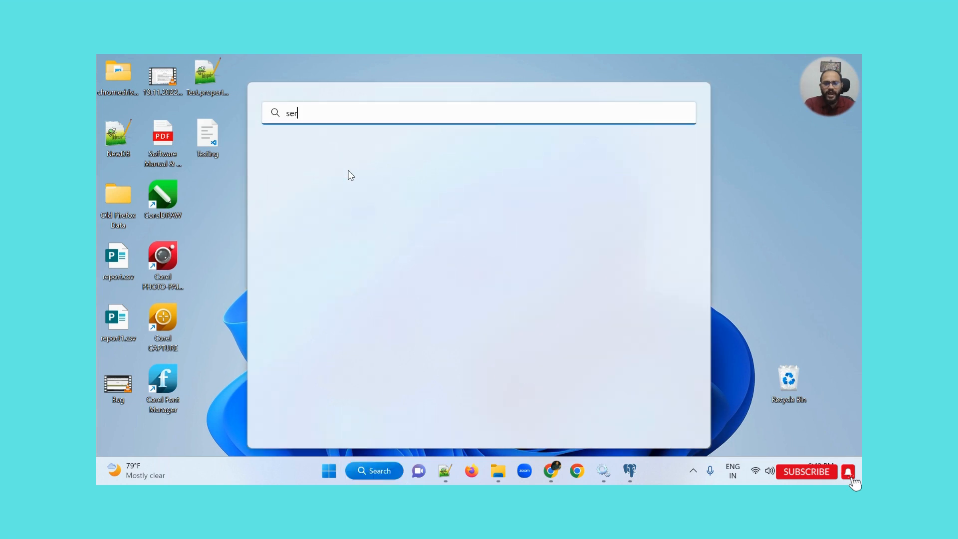
type("vices")
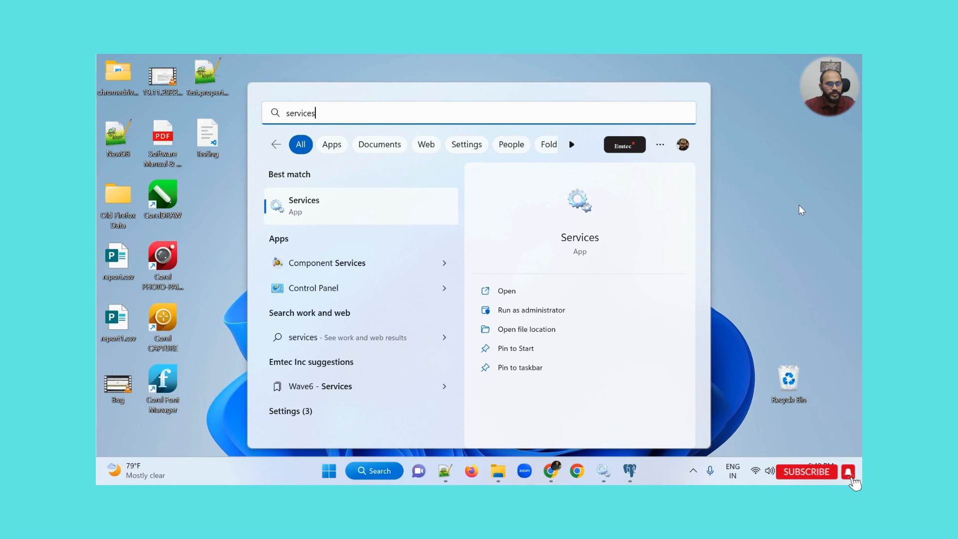
key("Return")
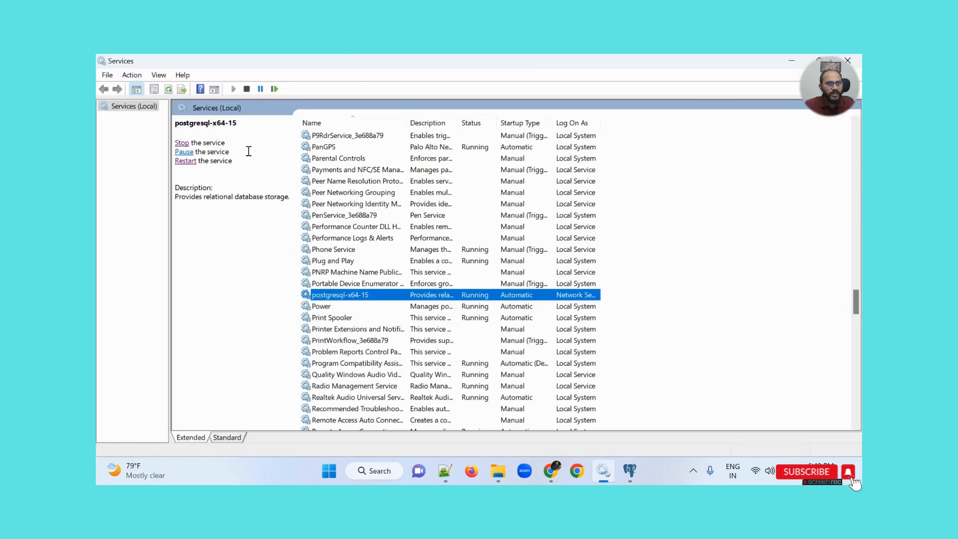
left_click(357, 308)
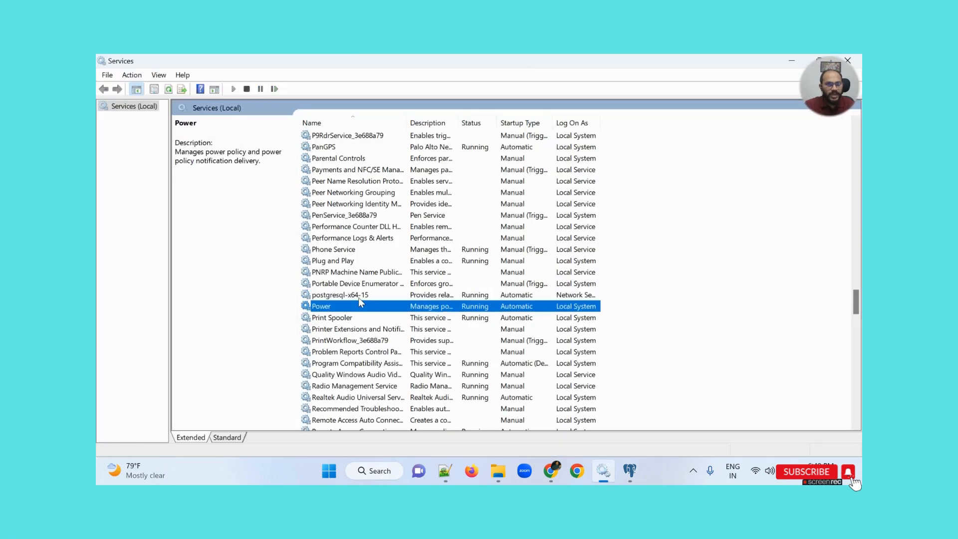
left_click(363, 295)
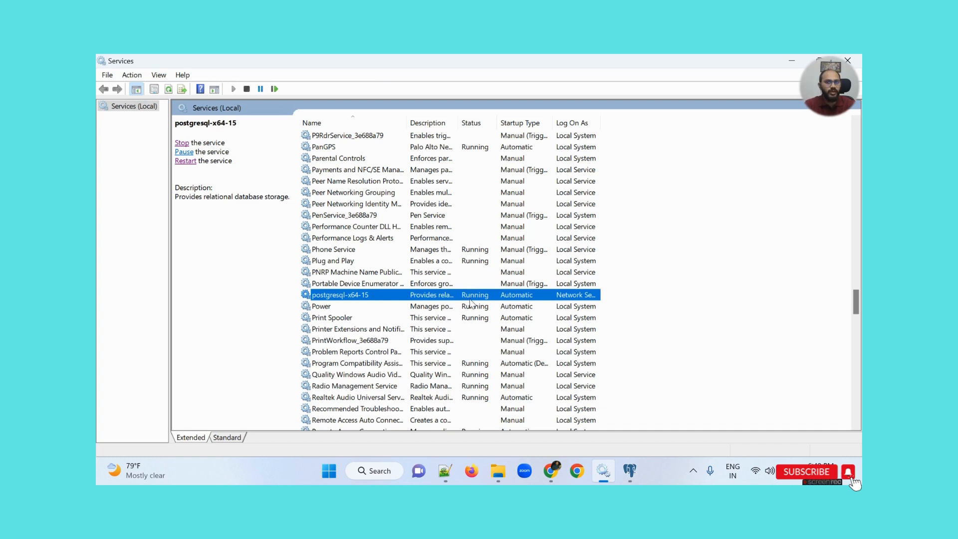
left_click(790, 63)
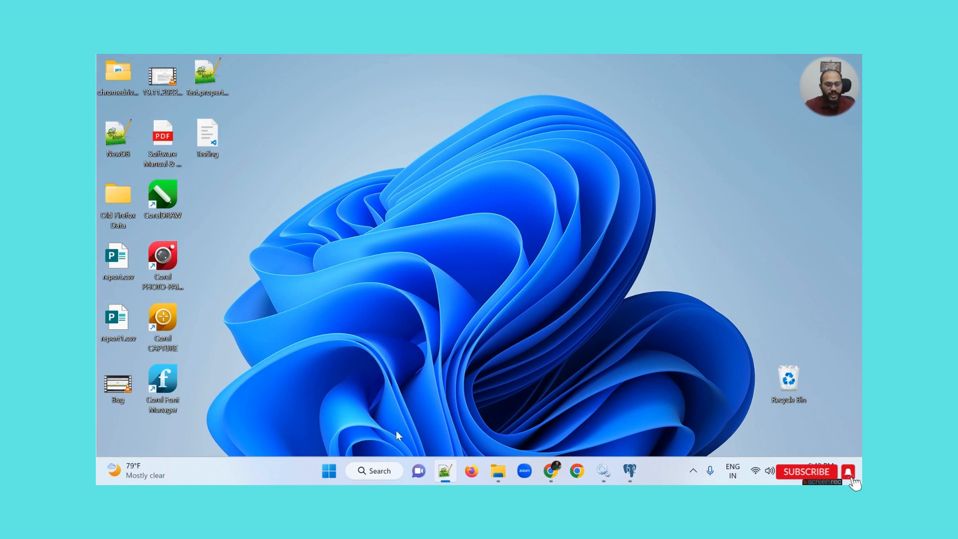
left_click(329, 471)
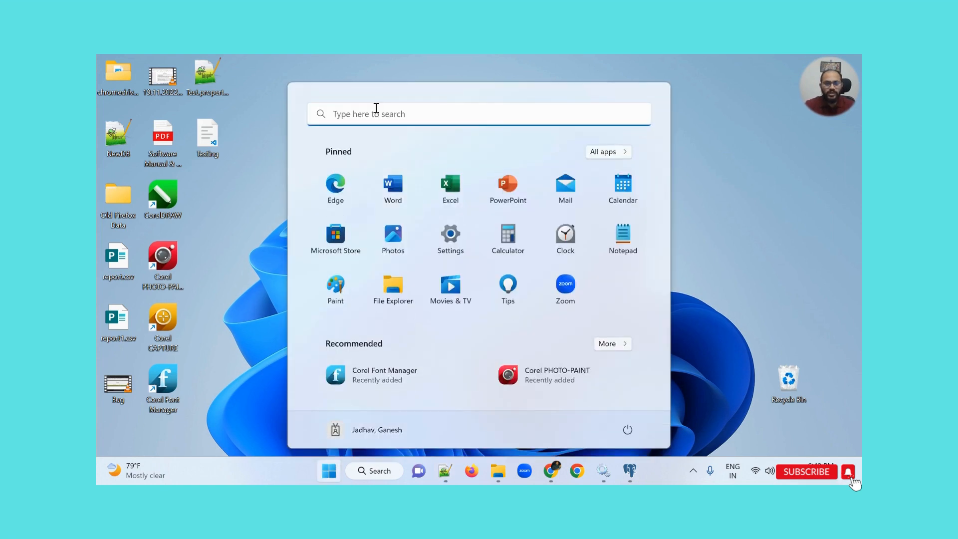
left_click(376, 108)
type("p")
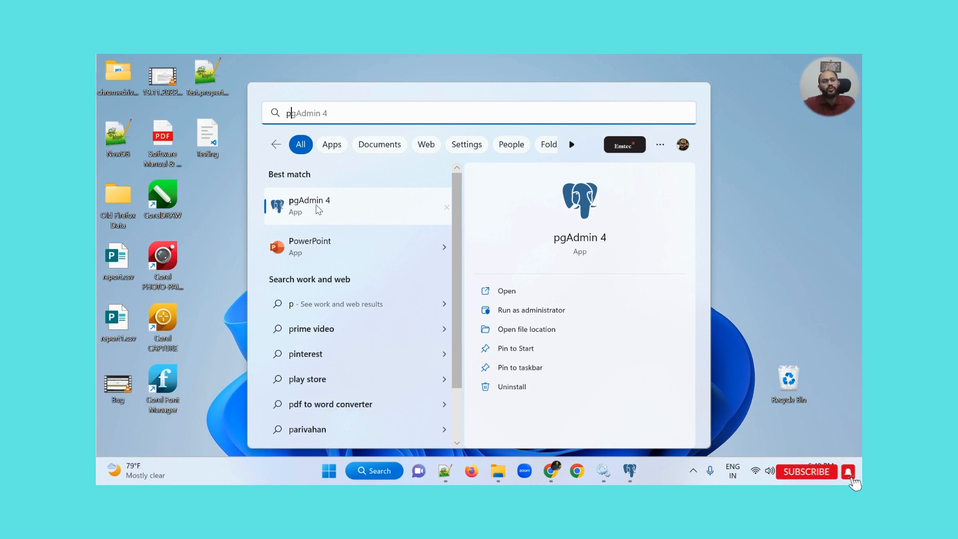
left_click(749, 205)
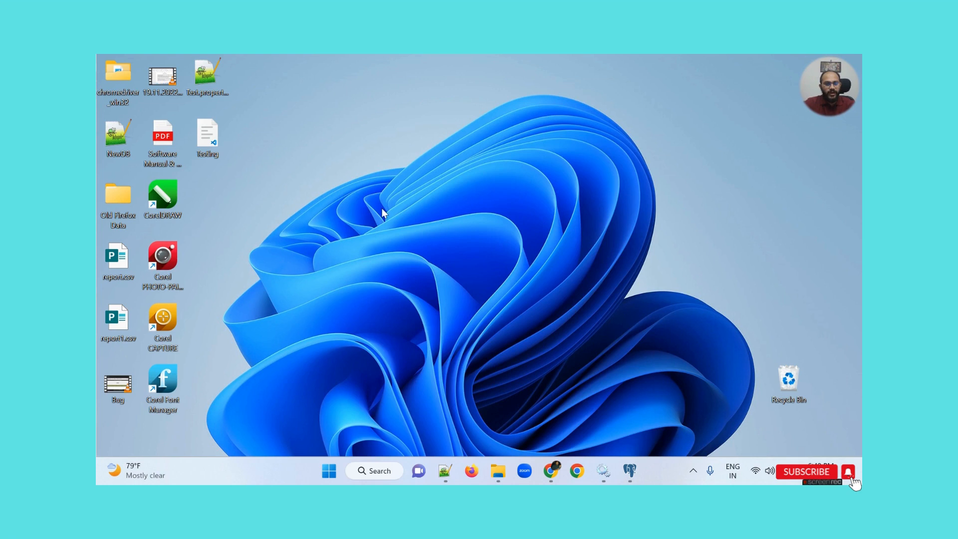
Switch to the pgAdmin 4 window and enter the master password to unlock the saved passwords
left_click(631, 471)
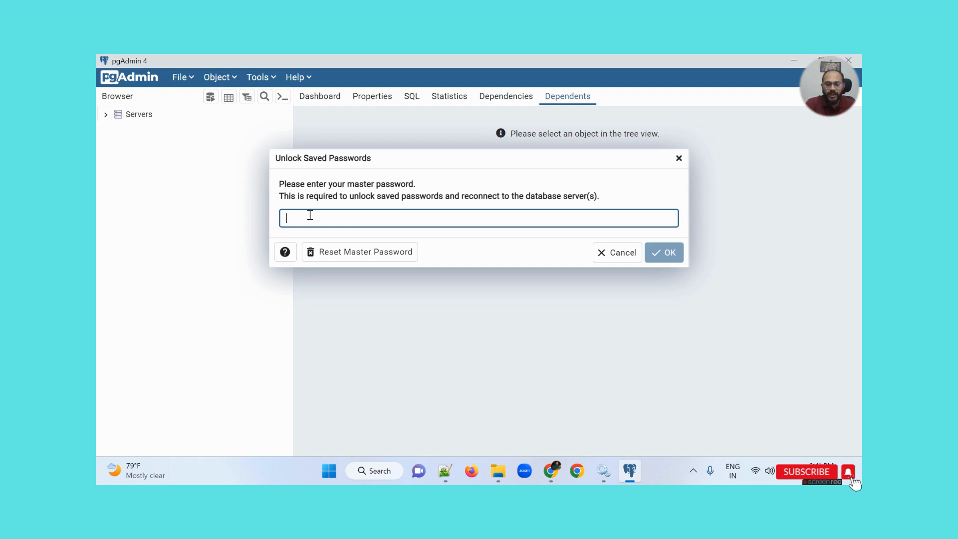
type("•••••••")
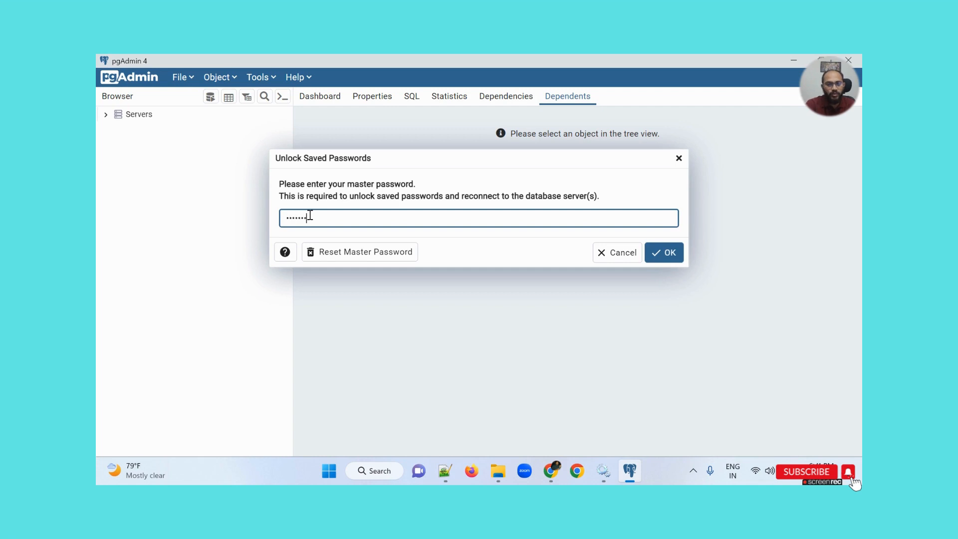
left_click(666, 254)
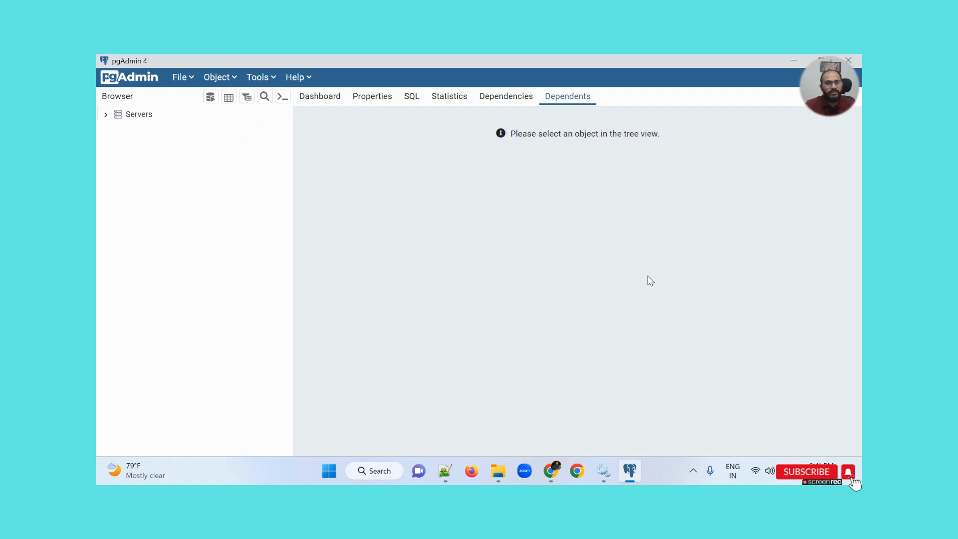
Connect to the PostgreSQL 15 server with the password for the postgres user and expand its databases
left_click(106, 115)
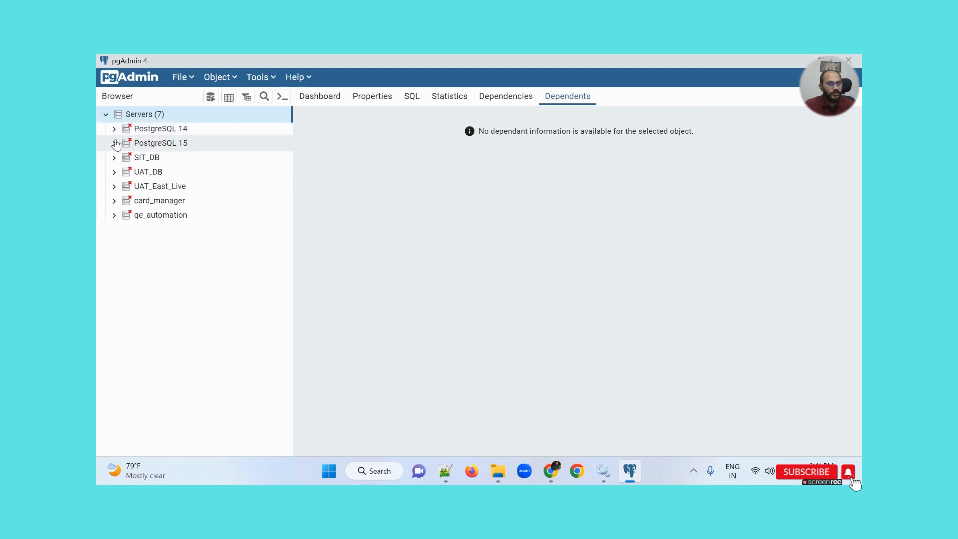
left_click(116, 145)
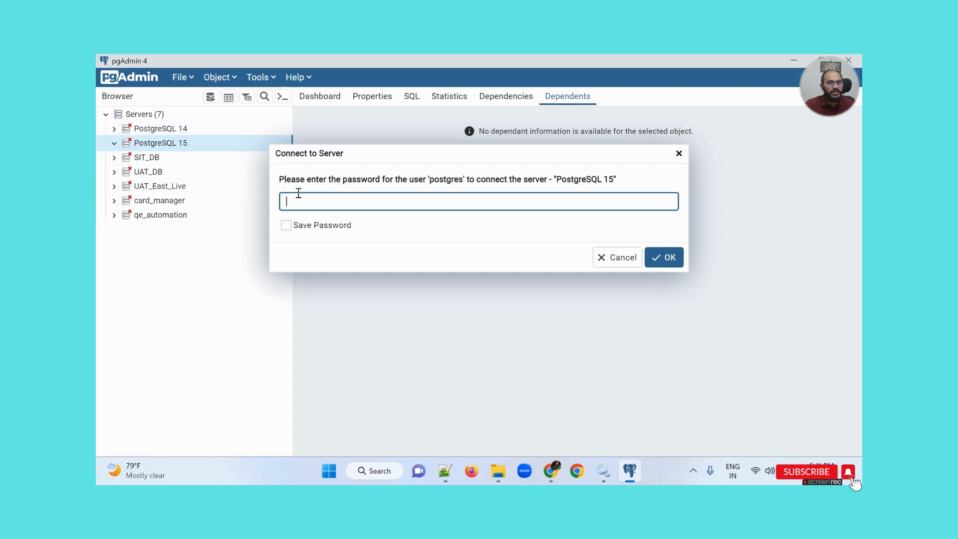
type("••••••")
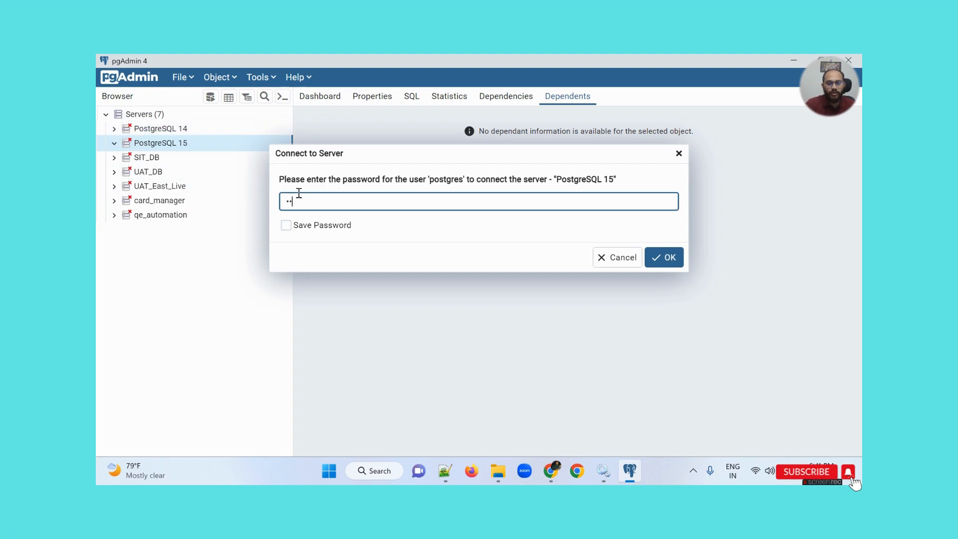
key("Return")
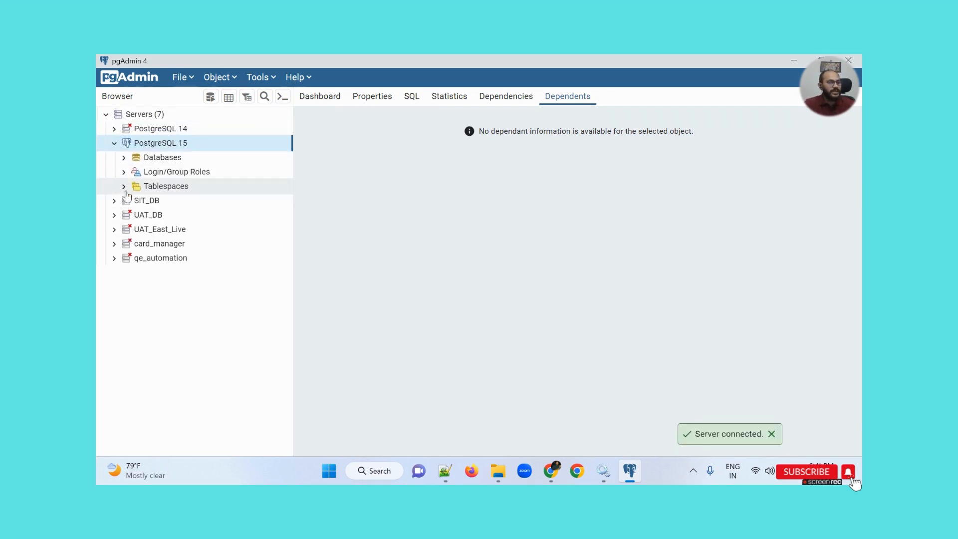
left_click(123, 157)
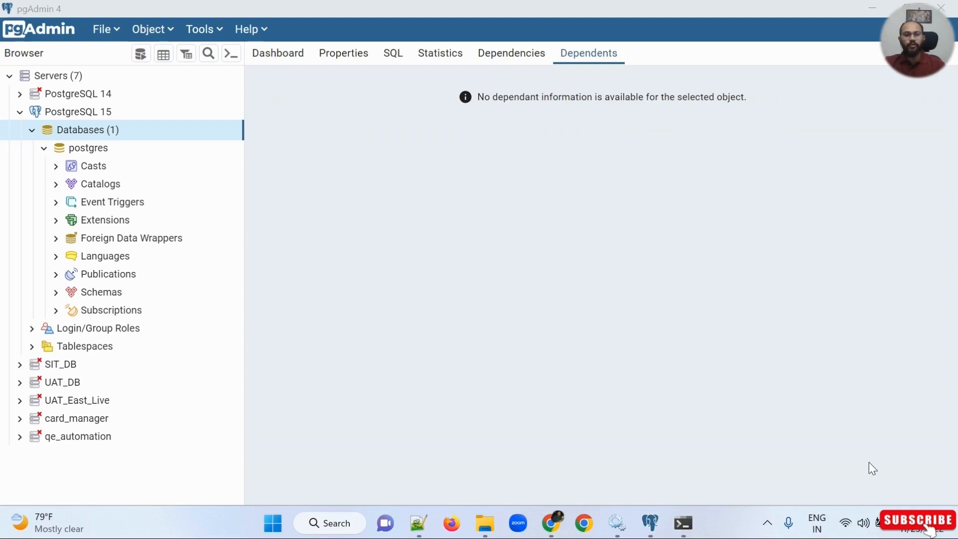
Search Windows for "sql" and launch SQL Shell (psql)
key("super")
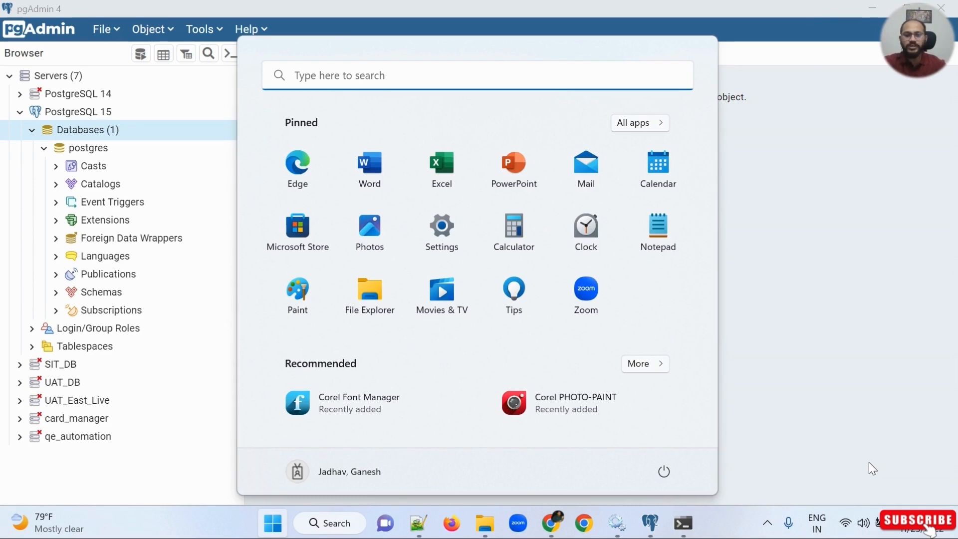
type("sql")
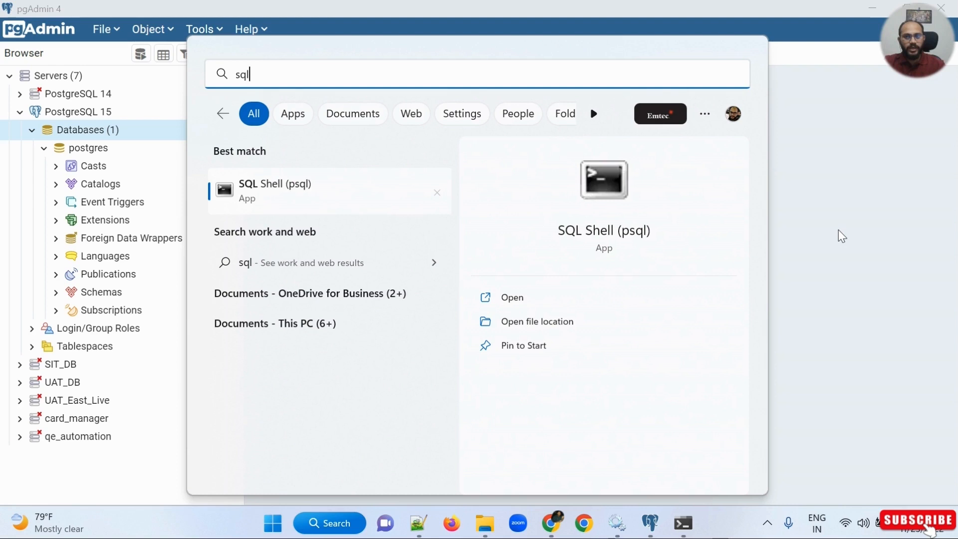
key("Return")
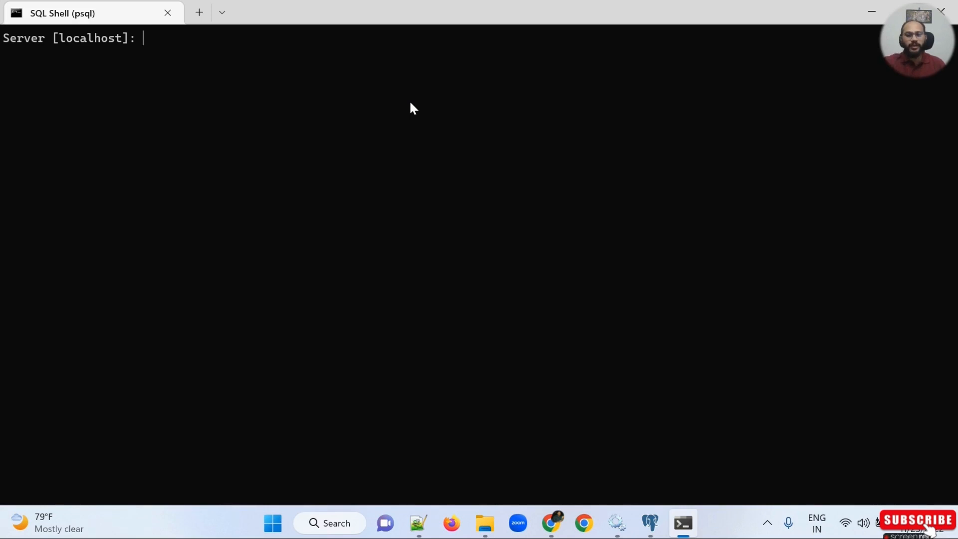
Connect with the default server localhost, database postgres, port 5432 and username postgres, and enter the password for the postgres user
key("Return")
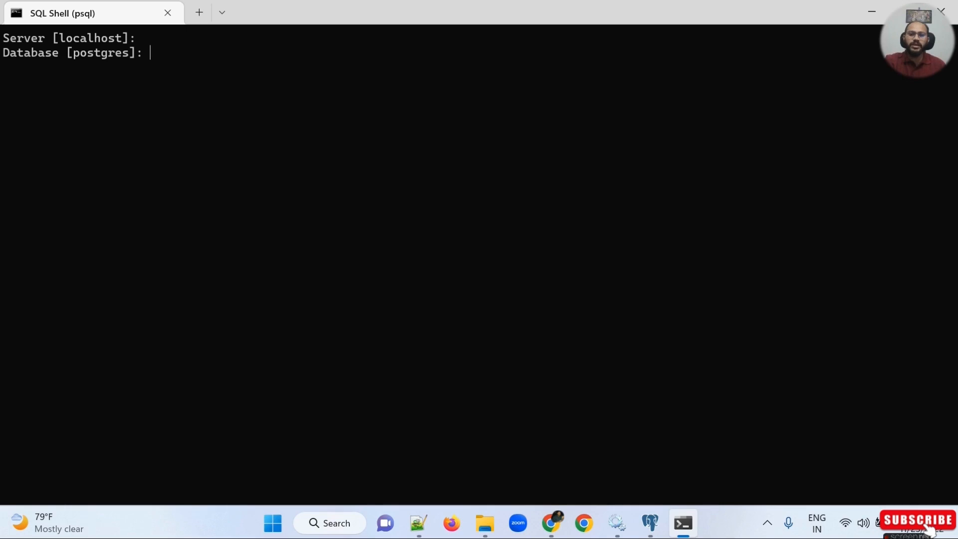
key("Return")
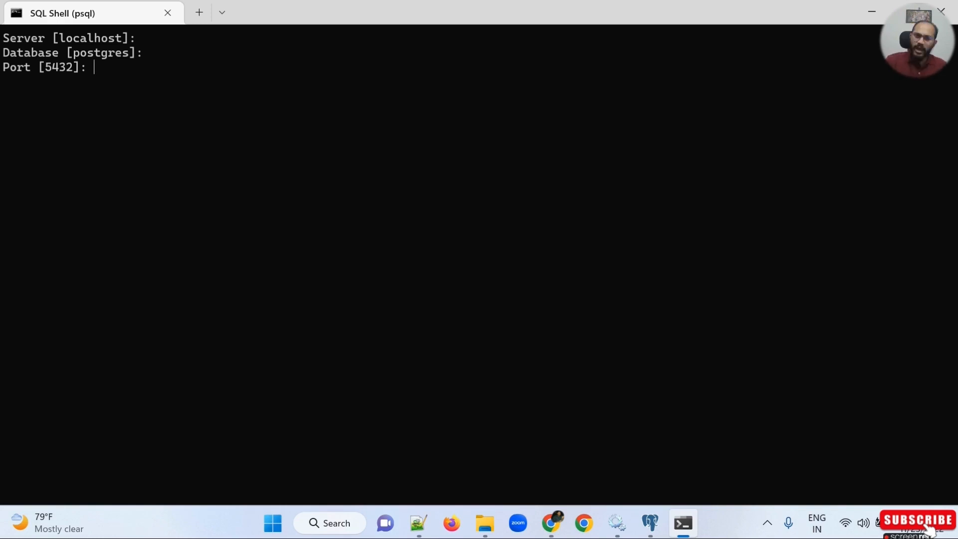
key("Return")
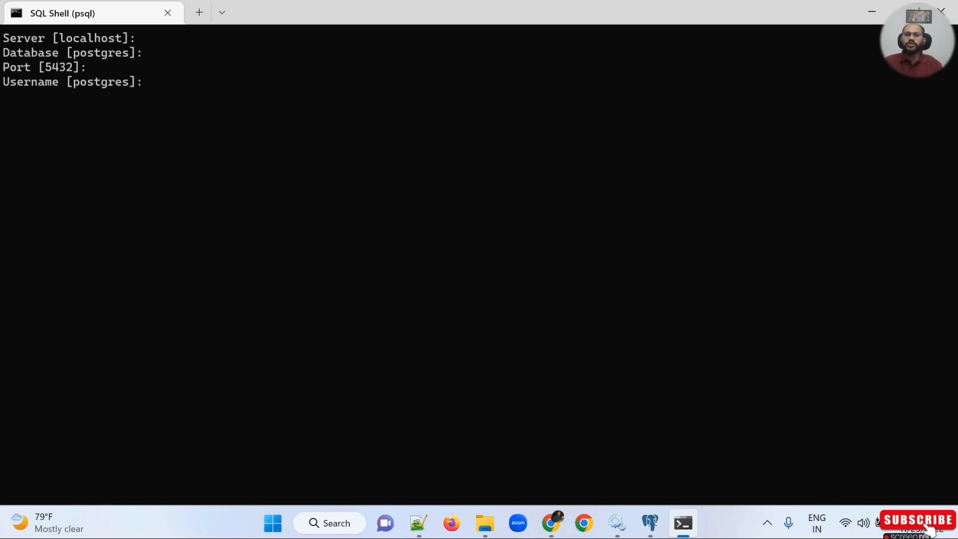
key("Return")
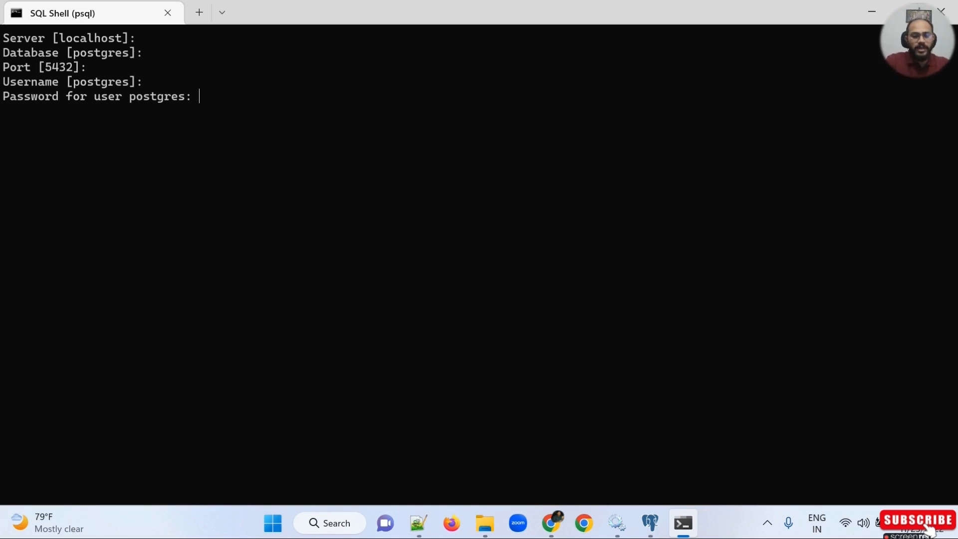
key("Return")
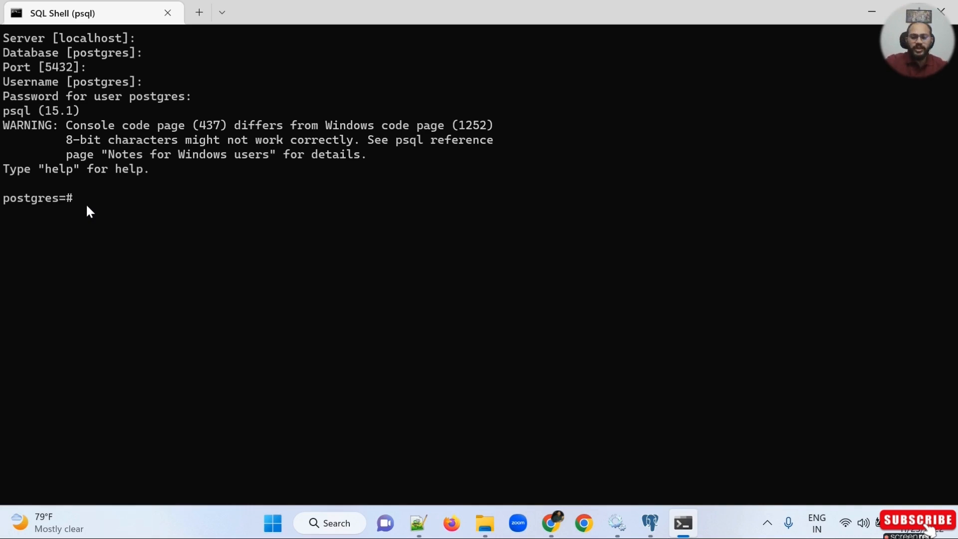
List the server's databases with \l and examine the template0 and template1 entries
type("\\l")
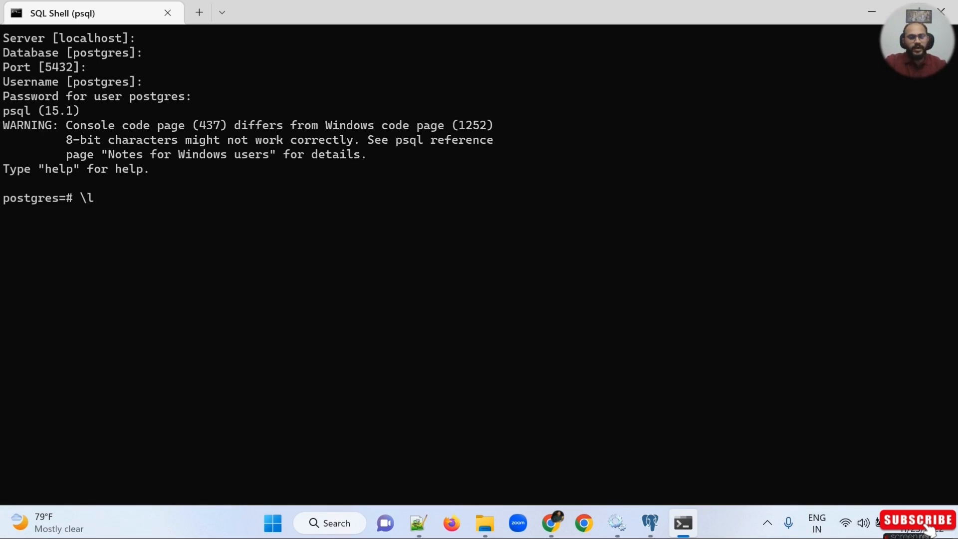
key("Return")
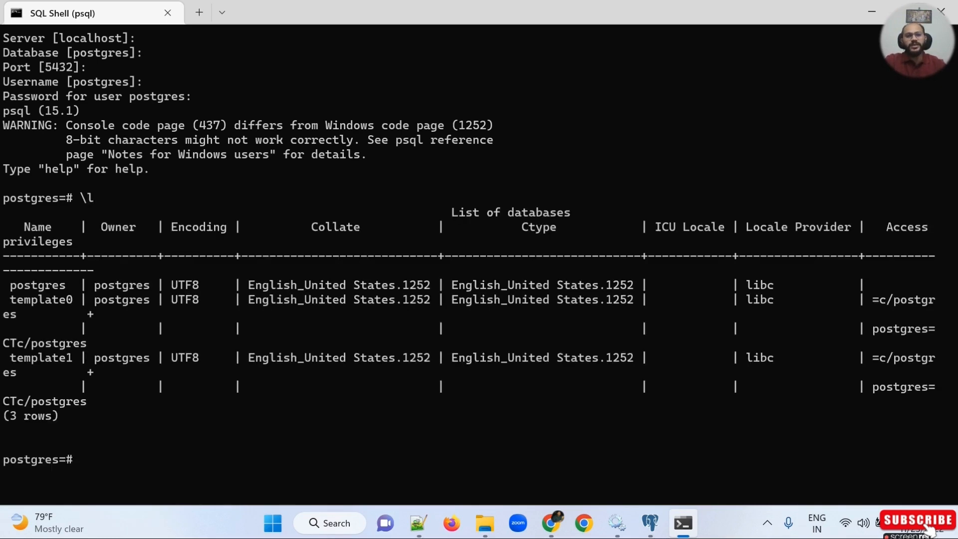
left_click_drag(90, 402, 3, 300)
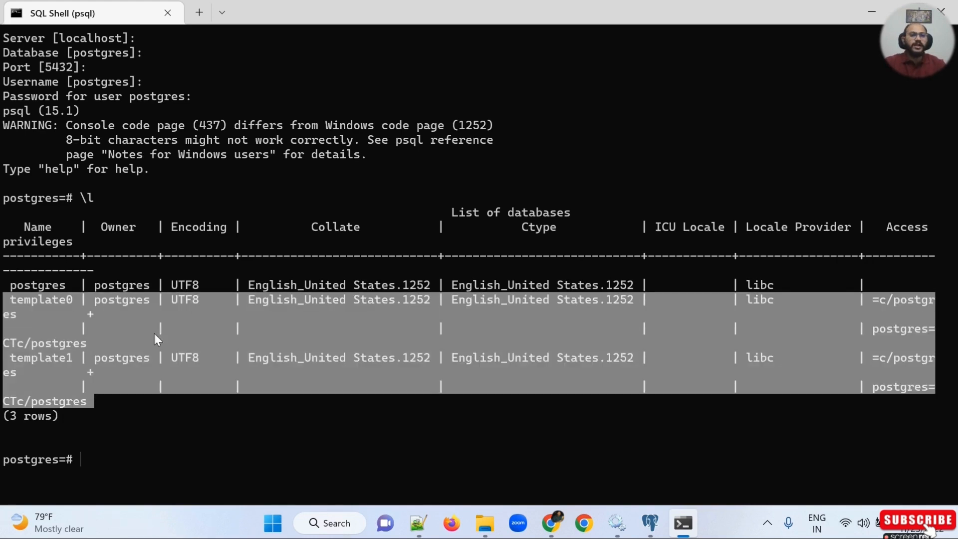
left_click(129, 463)
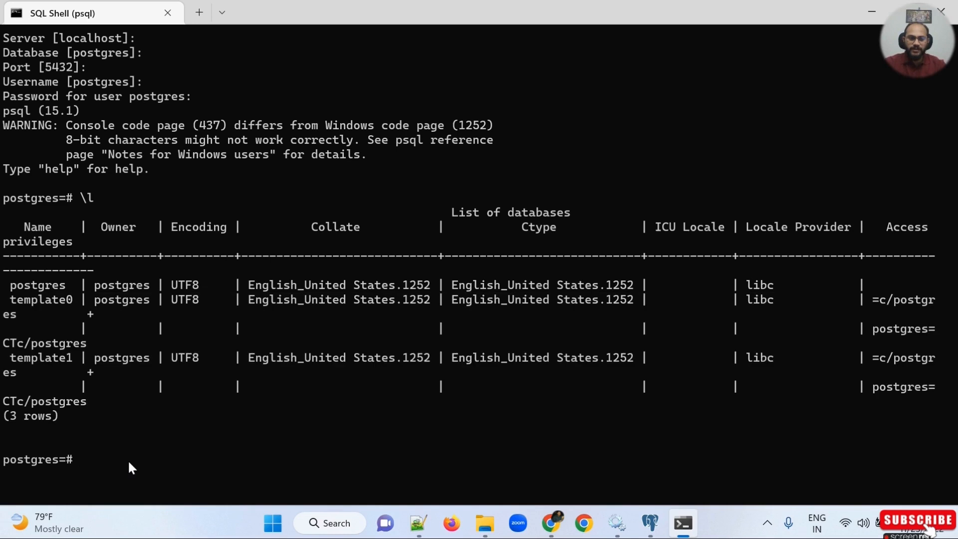
Run \help and page through the whole list of SQL commands back to the postgres prompt
type("\\")
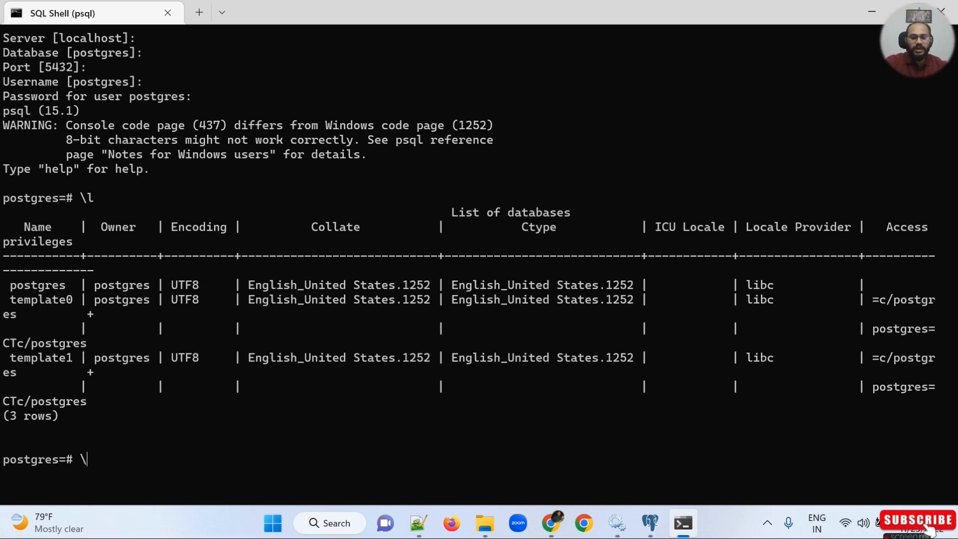
type("h")
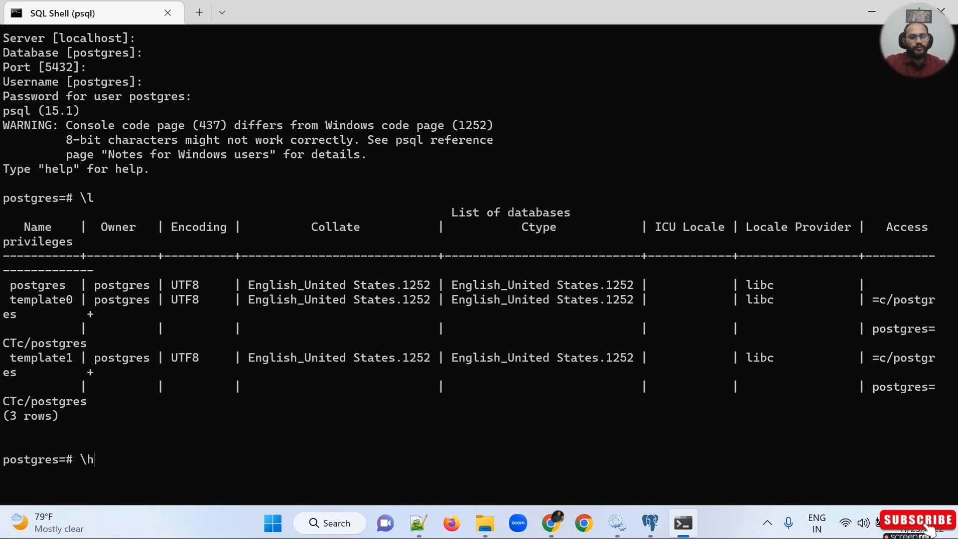
type("elp")
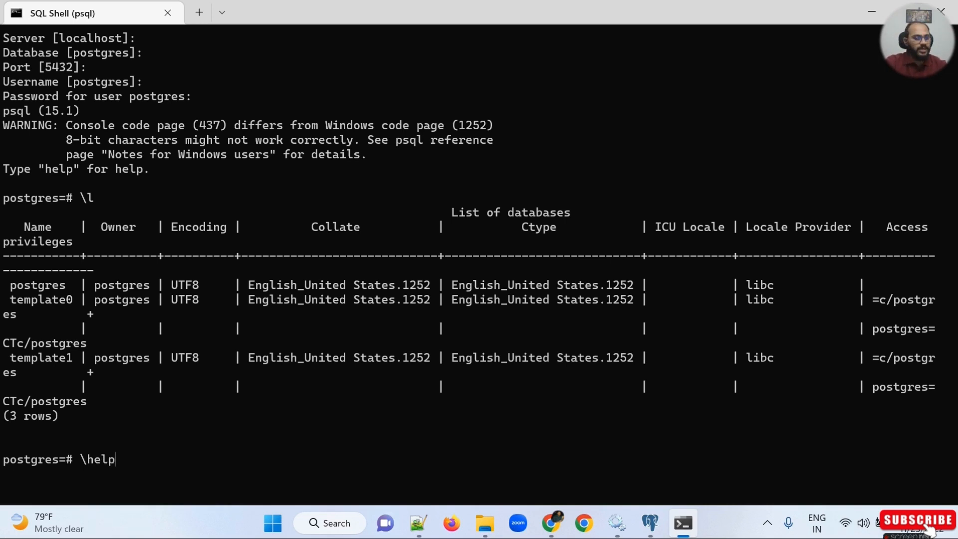
key("Return")
key("Return")
key("Return")
key("Return")
key("Return")
key("Return")
key("Return")
key("Return")
key("Return")
key("Return")
key("Return")
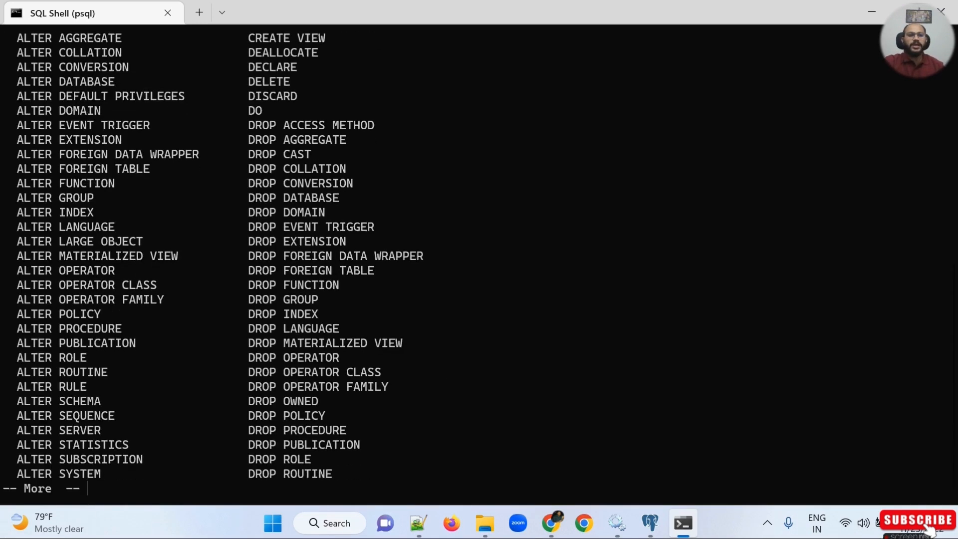
key("Return")
key("Return")
key("Return")
key("Return")
key("Return")
key("Return")
key("Return")
key("Return")
key("Return")
key("Return")
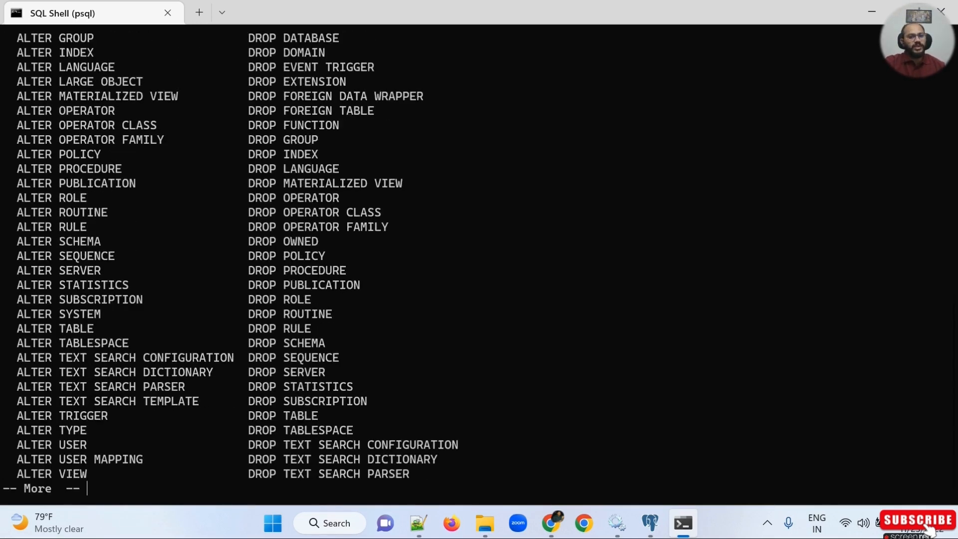
key("Return")
key("Return")
key("Return")
key("Return")
key("Return")
key("Return")
key("Return")
key("Return")
key("Return")
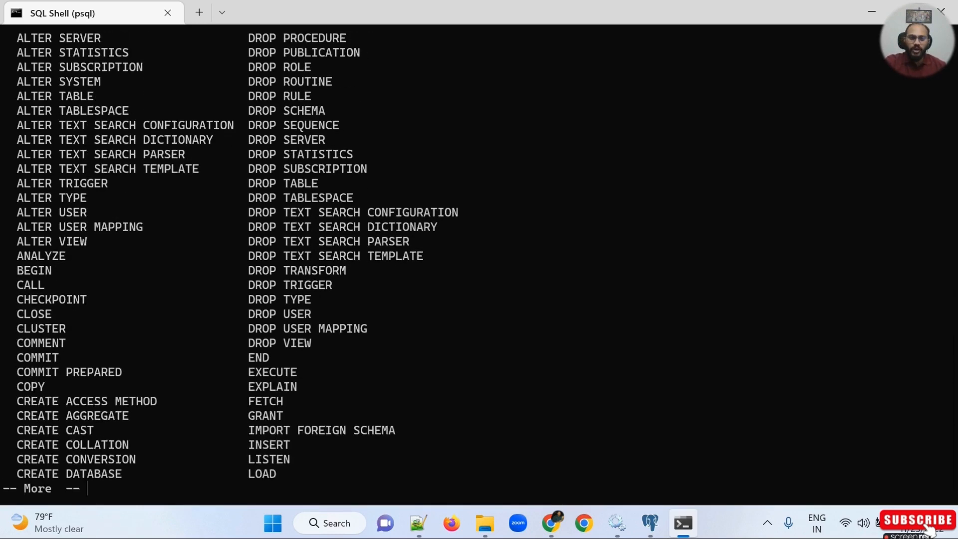
key("Return")
key("Return")
key("Return")
key("Return")
key("Return")
key("Return")
key("Return")
key("Return")
key("Return")
key("Return")
key("Return")
key("Return")
key("Return")
key("Return")
key("Return")
key("Return")
key("Return")
key("Return")
key("Return")
key("Return")
key("Return")
key("Return")
key("Return")
key("Return")
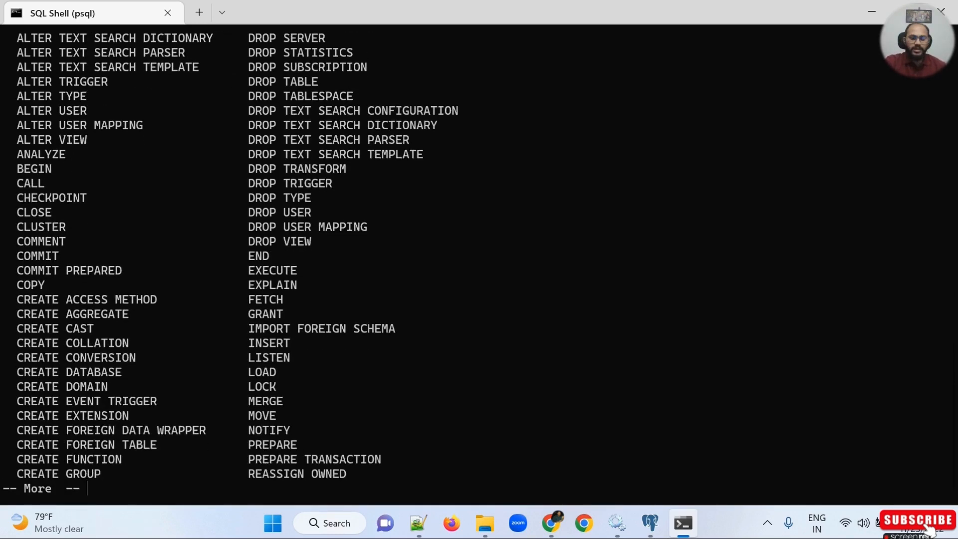
key("Return")
key("Return")
key("Return")
key("Return")
key("Return")
key("Return")
key("Return")
key("Return")
key("Return")
key("Return")
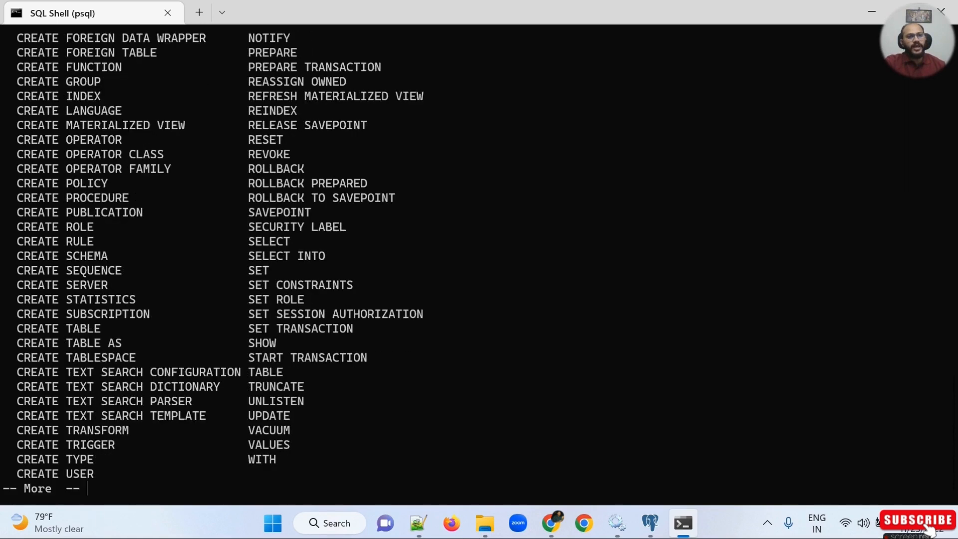
key("Return")
key("Return")
key("Return")
key("Return")
key("Return")
key("Return")
key("Return")
key("Return")
key("Return")
key("Return")
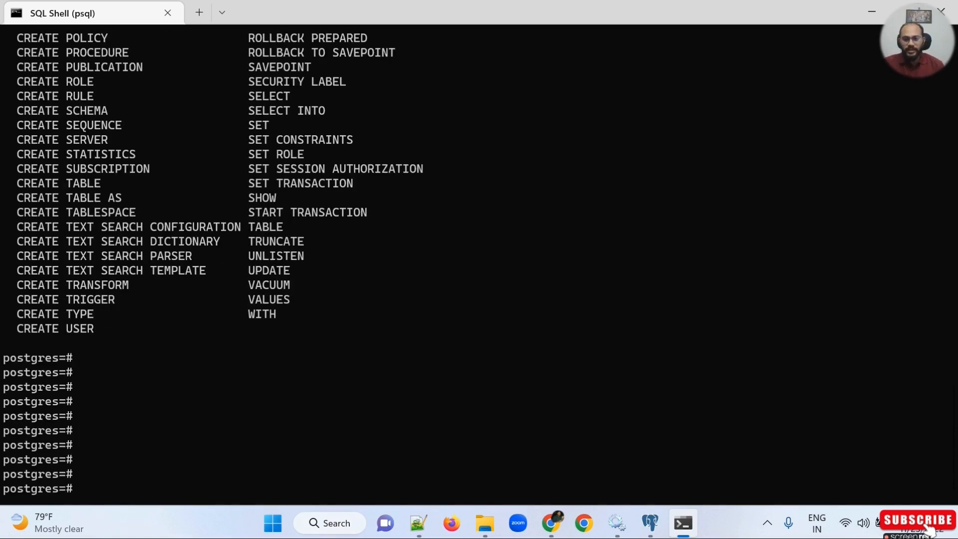
Switch to pgAdmin 4 to view the PostgreSQL 15 databases, and return to the SQL Shell (psql) window
left_click(645, 523)
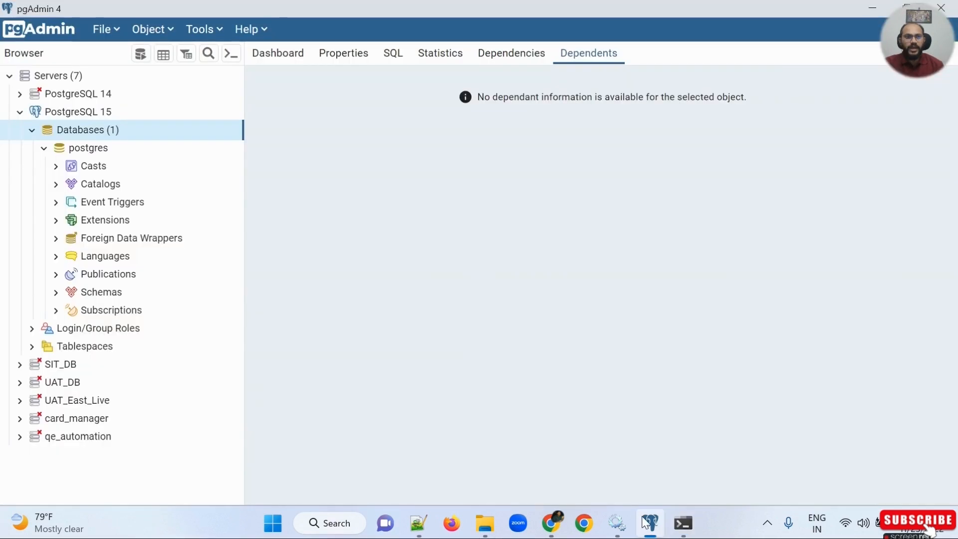
left_click(645, 523)
left_click(684, 522)
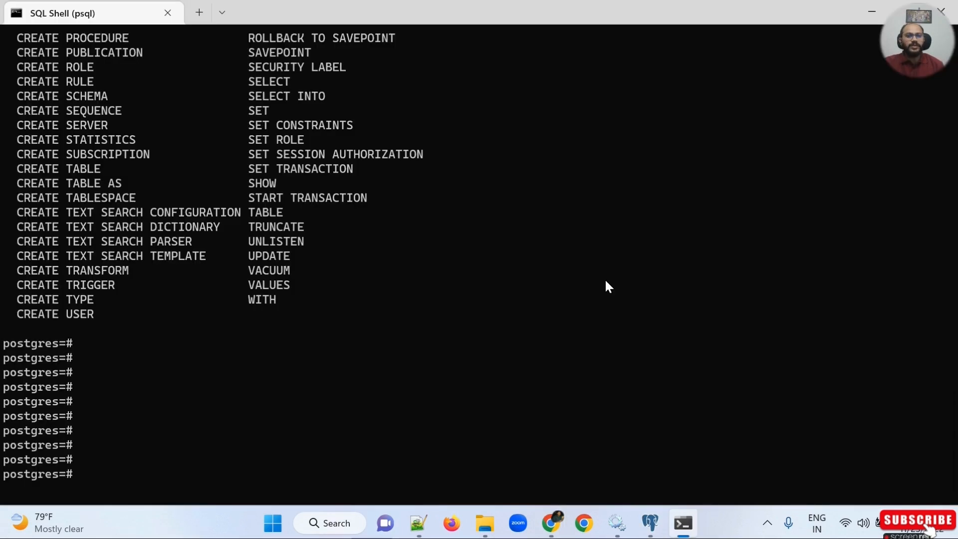